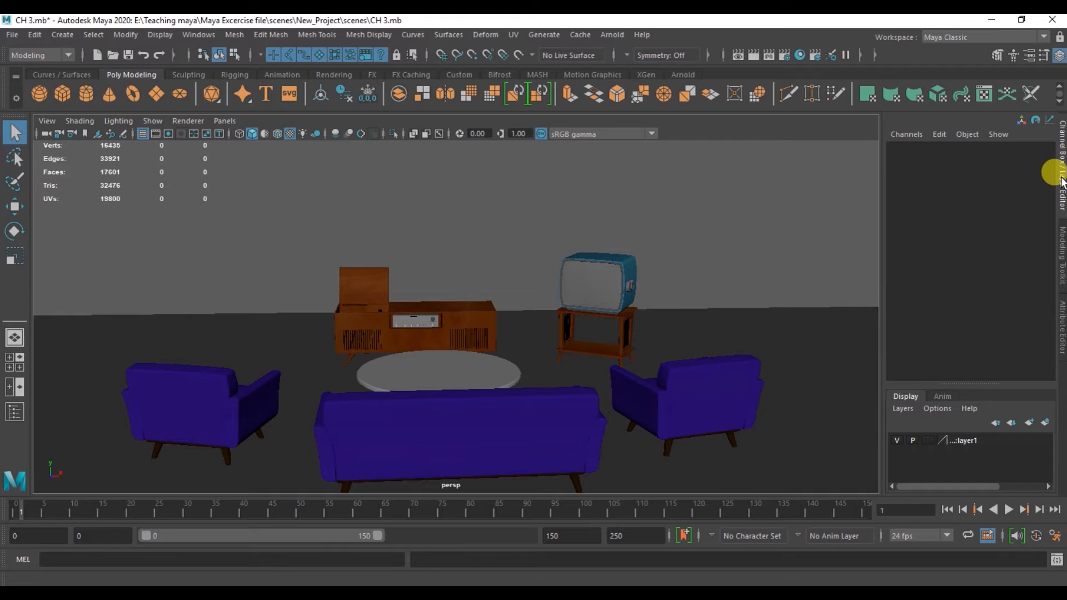
Step: Toggle the Channel Box / Layer Editor off and back on
click(1051, 172)
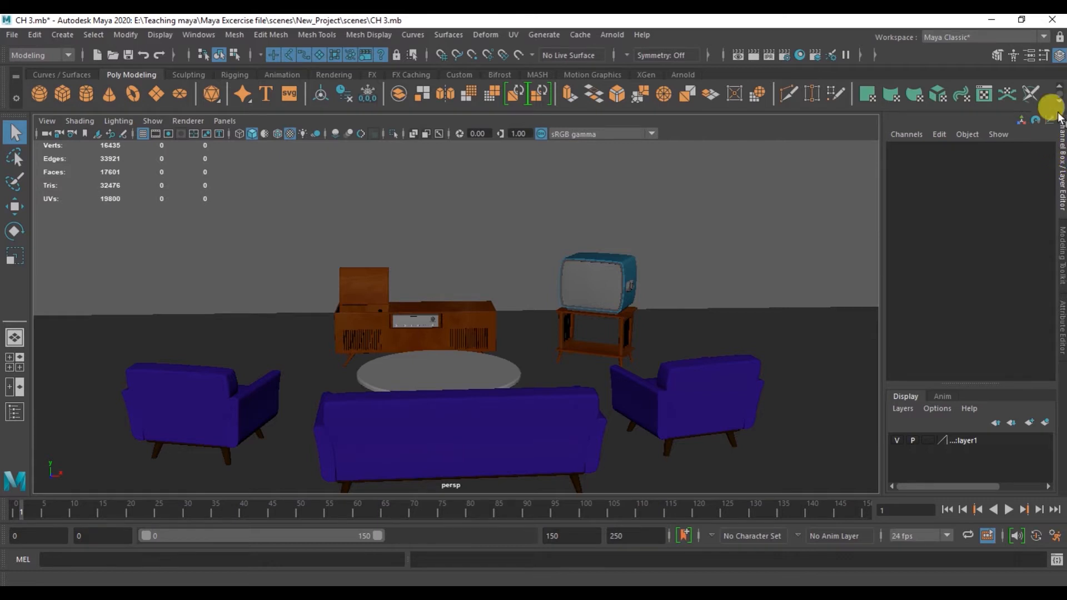
click(1059, 55)
click(1058, 55)
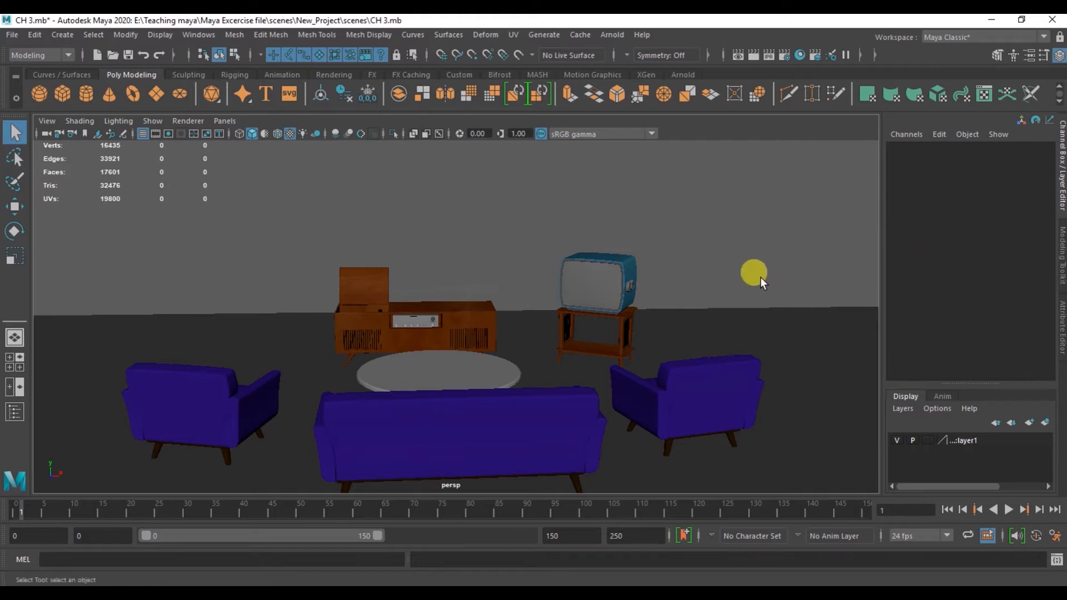
Step: Select the armchair farthest from the television and rename it My_chair
alt+middle_drag(760, 277, 776, 270)
alt+right_drag(775, 271, 739, 259)
alt+drag(739, 259, 638, 361)
click(318, 408)
click(1015, 157)
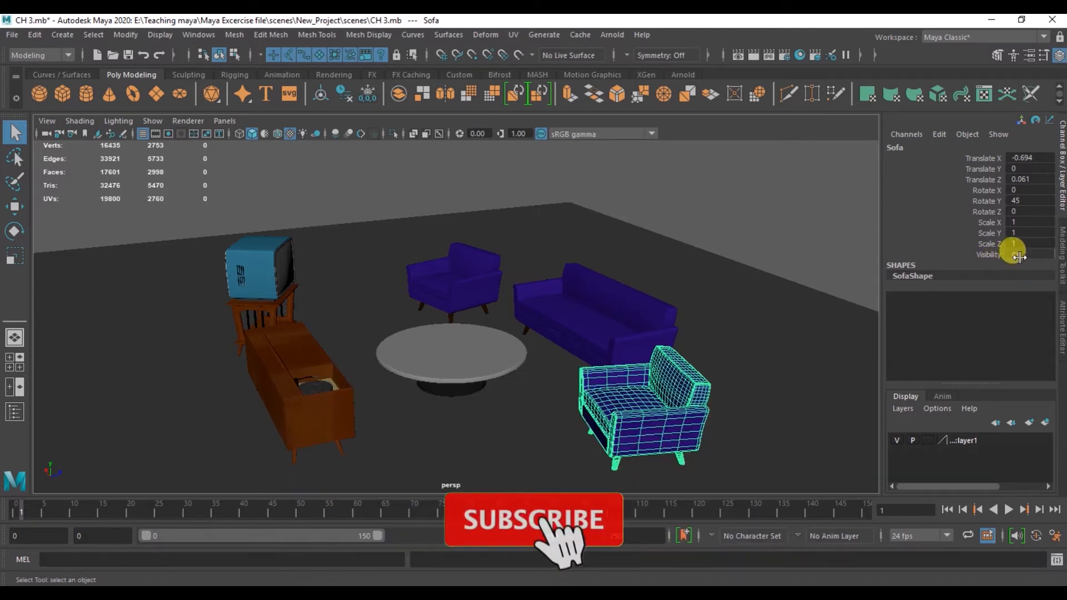
drag(1017, 257, 1012, 254)
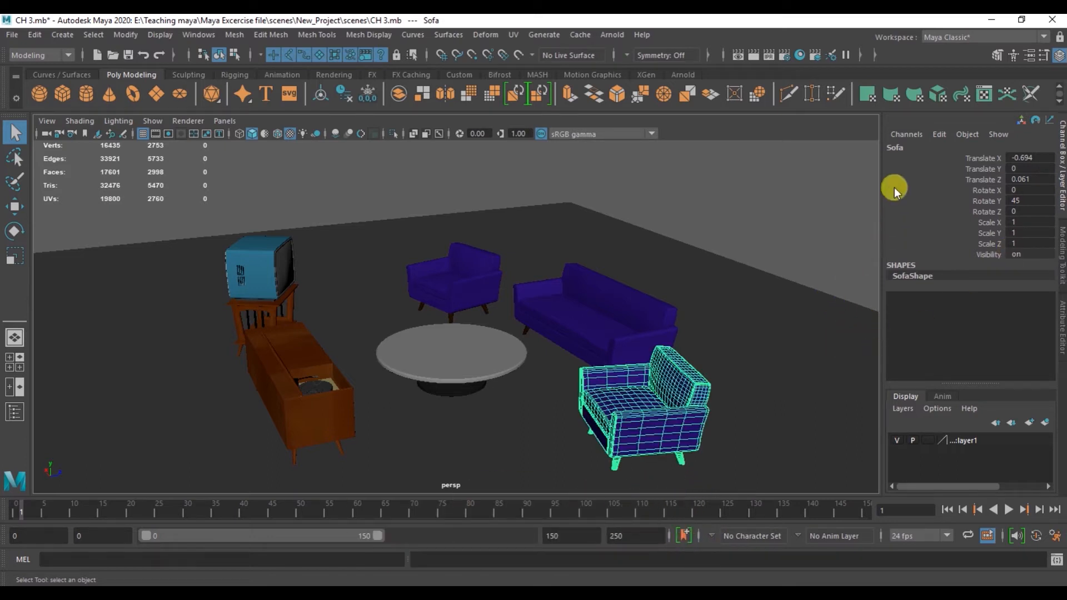
double_click(900, 148)
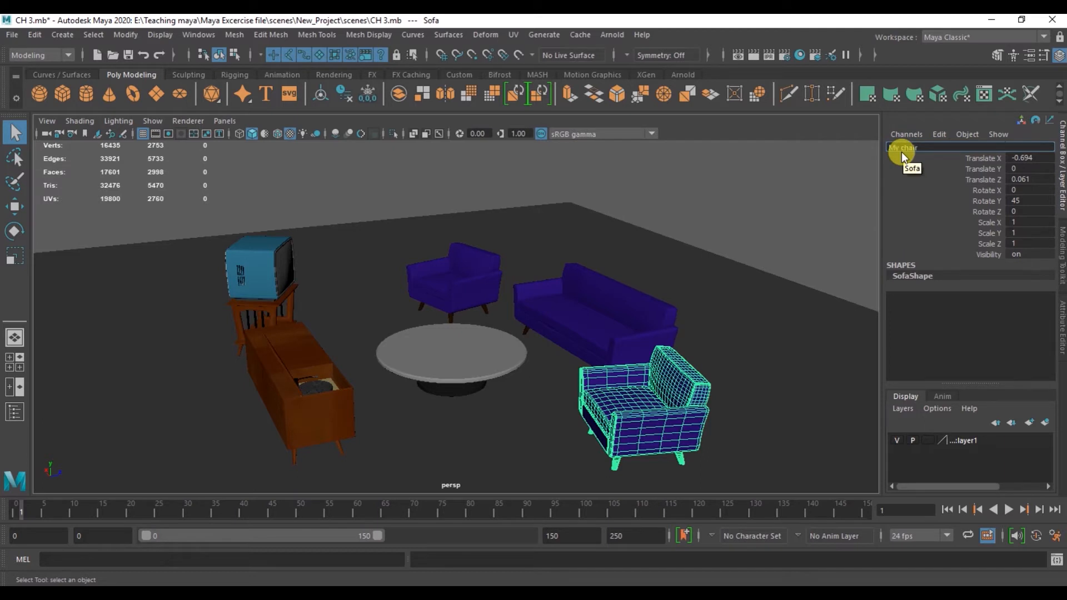
click(906, 174)
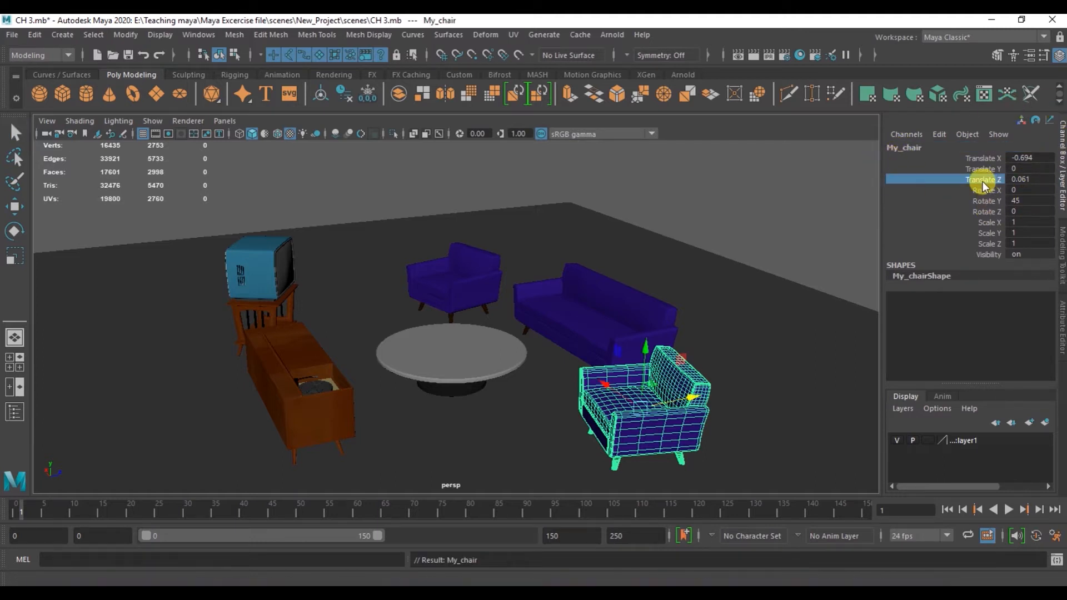
Step: Set the armchair's Rotate Y to 100 and view the new orientation from several angles
double_click(1018, 179)
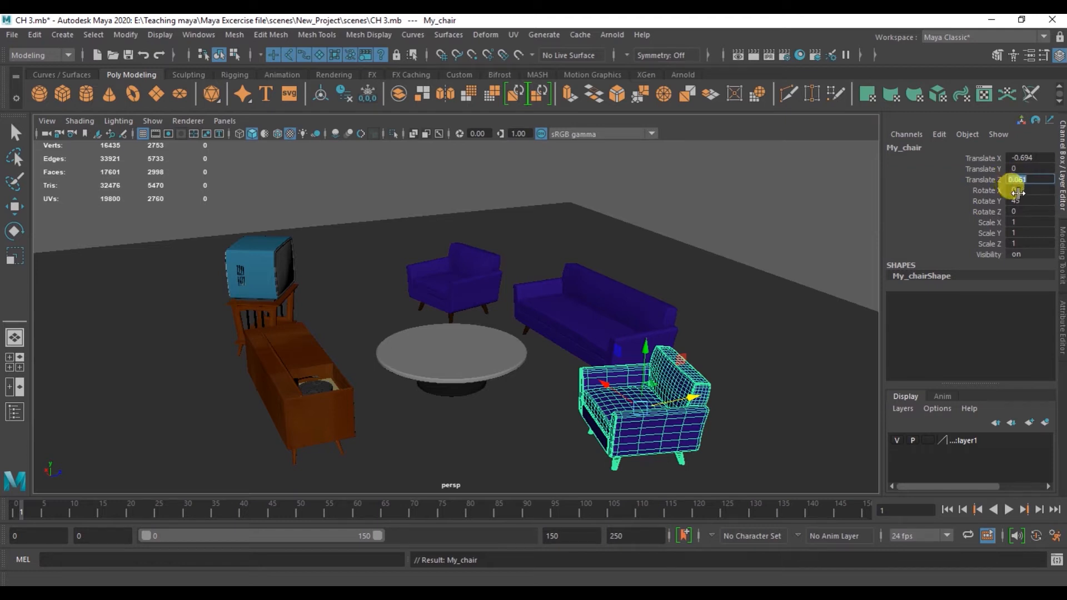
double_click(1015, 199)
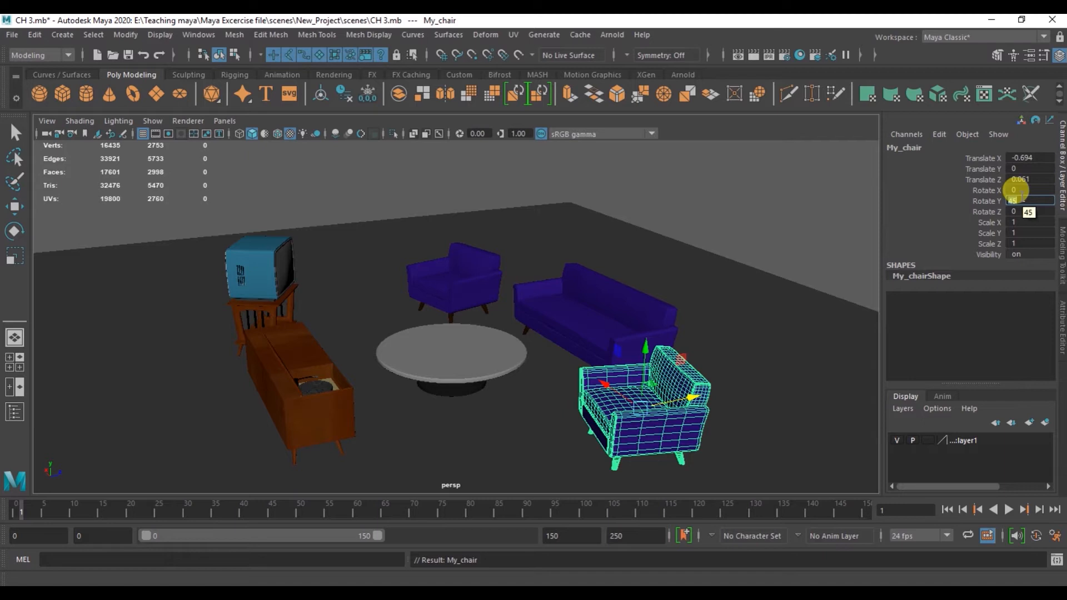
text(100)
key(Return)
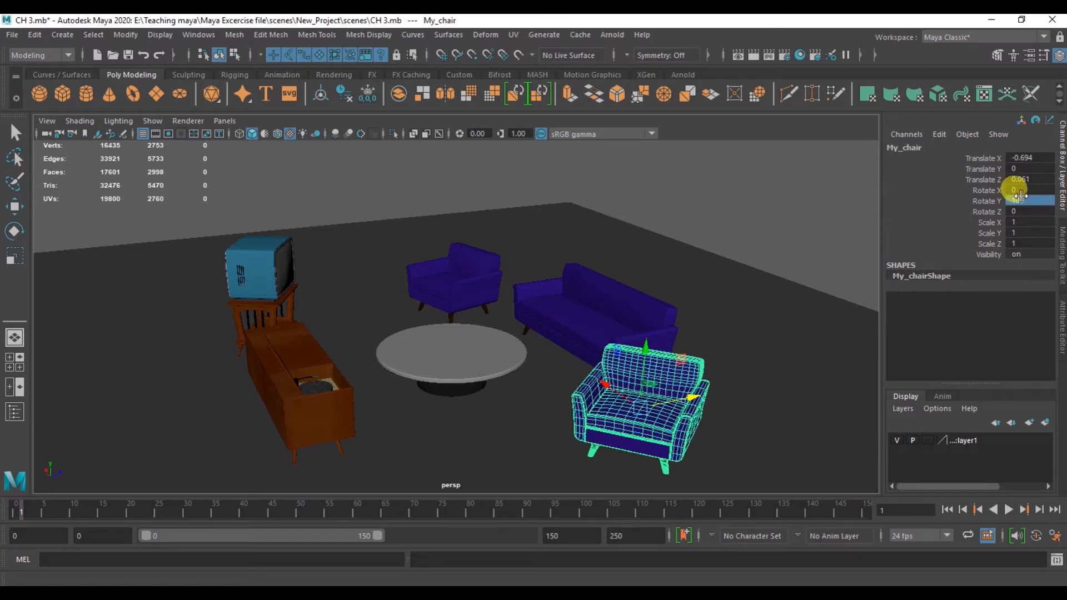
alt+drag(528, 420, 641, 374)
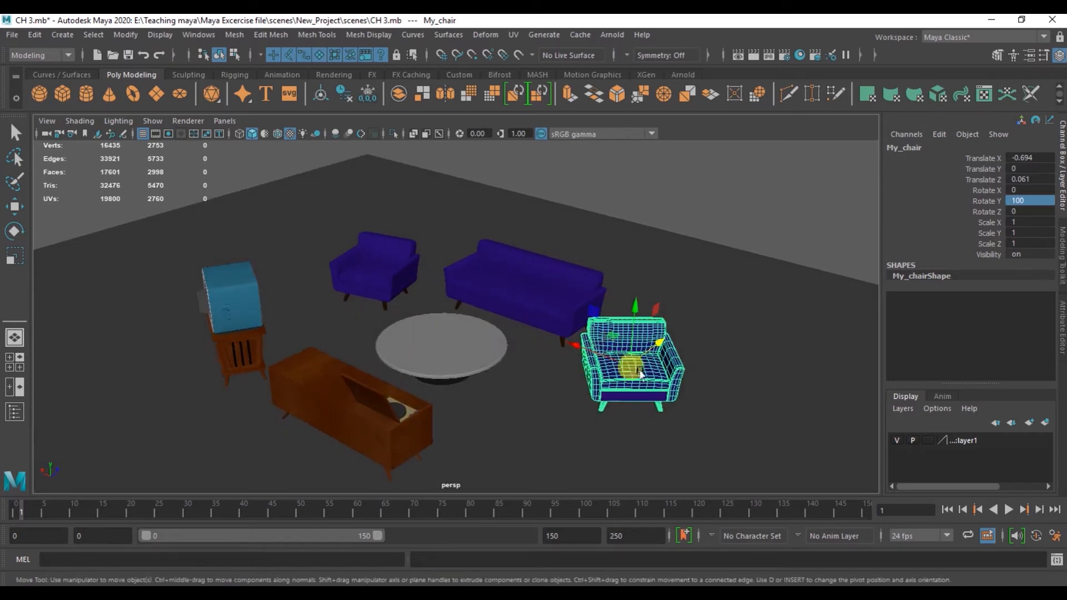
alt+drag(552, 419, 581, 412)
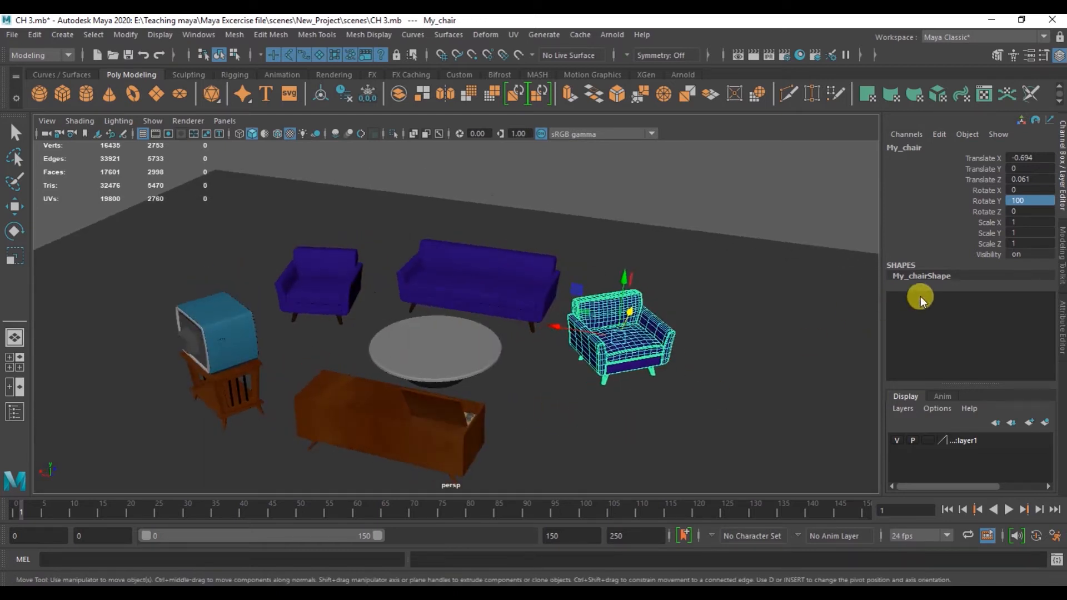
Step: Move the armchair by setting its Translate Z to 100
click(1019, 177)
text(100)
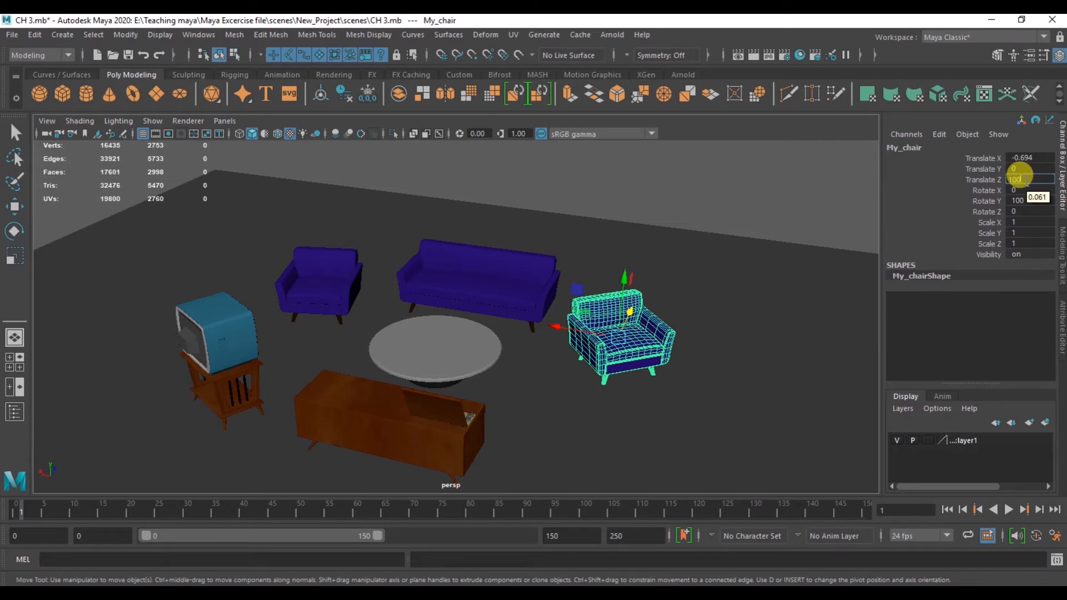
key(Return)
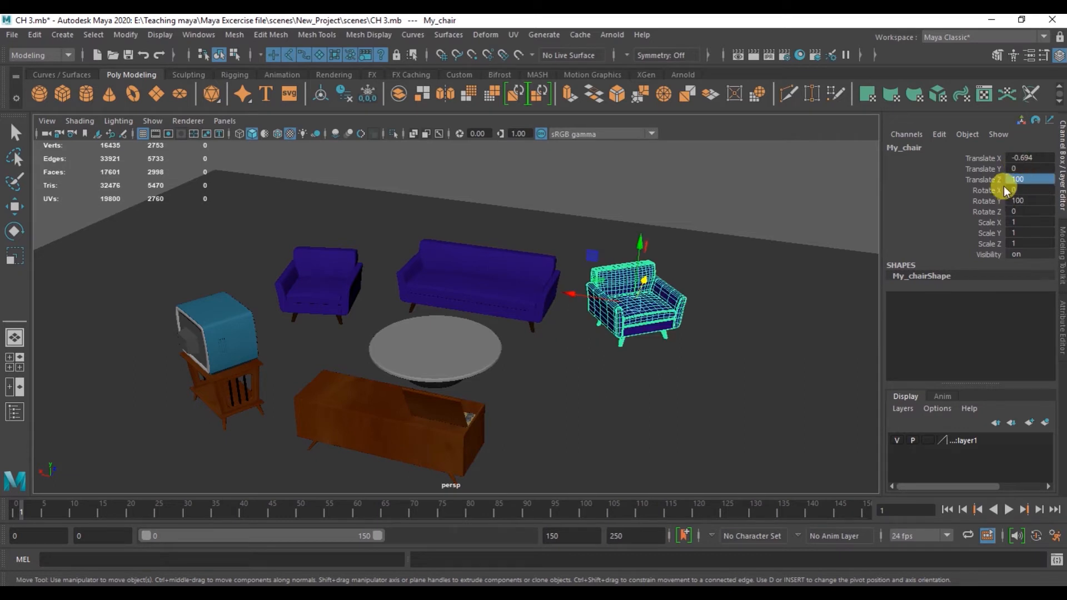
Step: Set the armchair's Rotate Y to 400
alt+drag(564, 366, 627, 389)
click(1018, 201)
text(100)
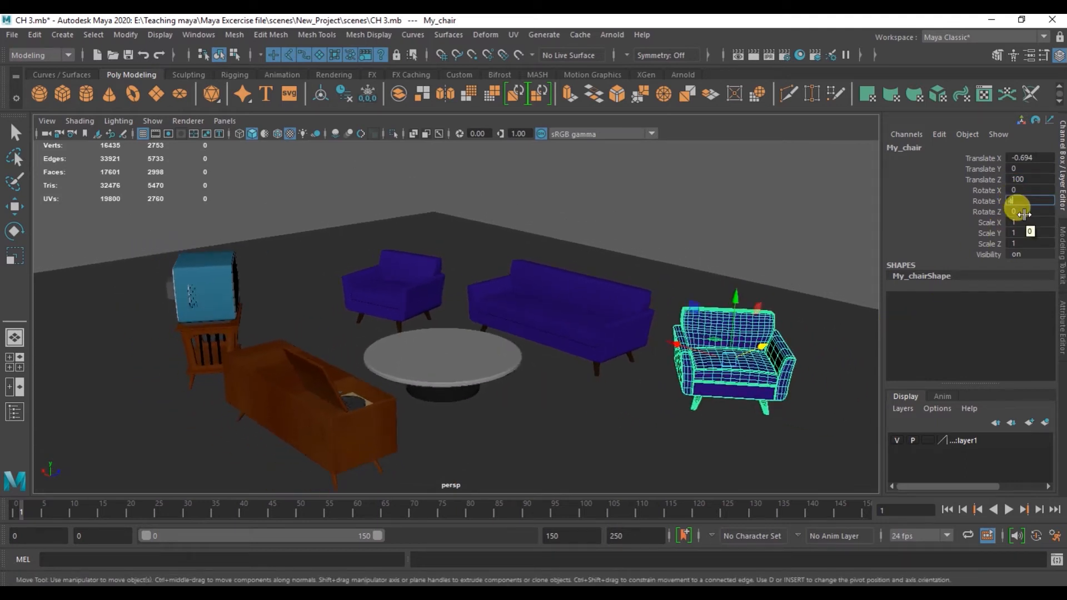
key(Return)
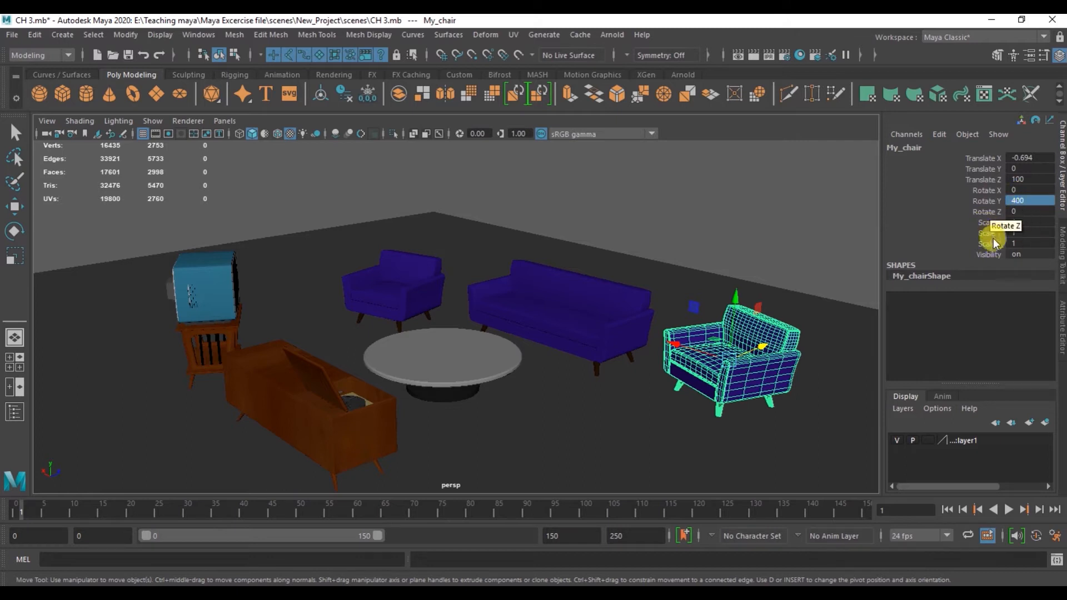
Step: Stretch the armchair along X by trying Scale X values of 2 and 3, settling on 2
middle_drag(1020, 223, 1038, 223)
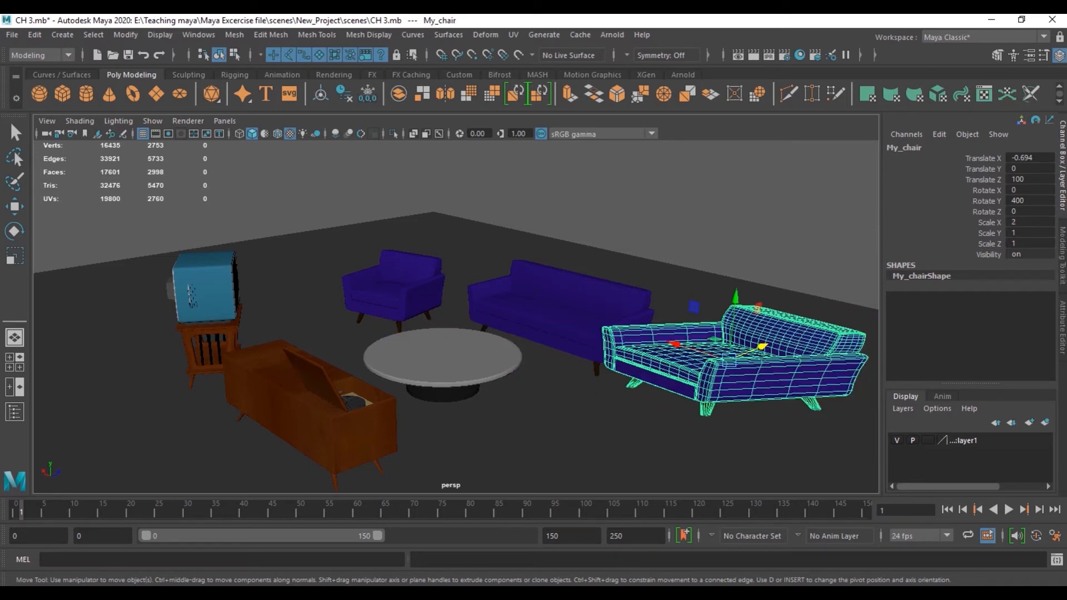
alt+drag(885, 322, 705, 421)
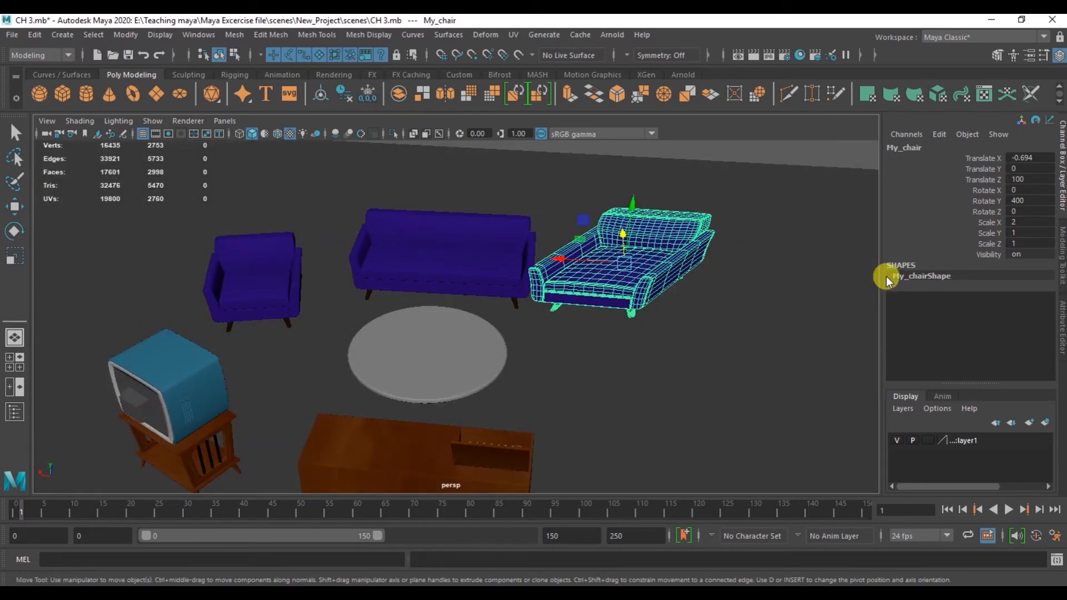
click(1015, 221)
text(3)
key(Return)
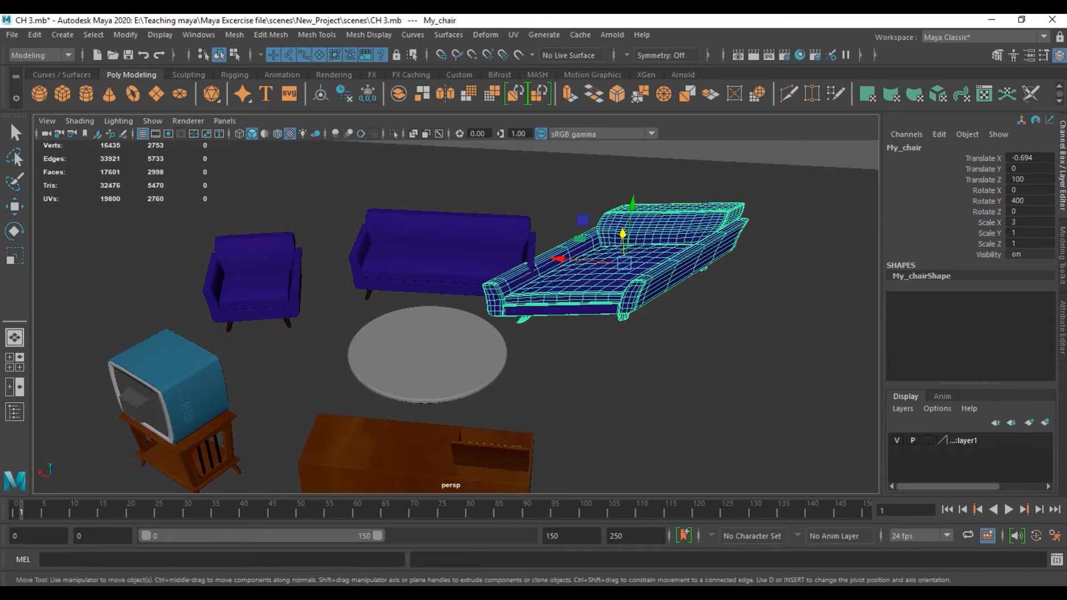
text(2)
key(Return)
Step: Scale the armchair uniformly by setting Scale X, Y and Z together to 5
drag(1020, 222, 1015, 243)
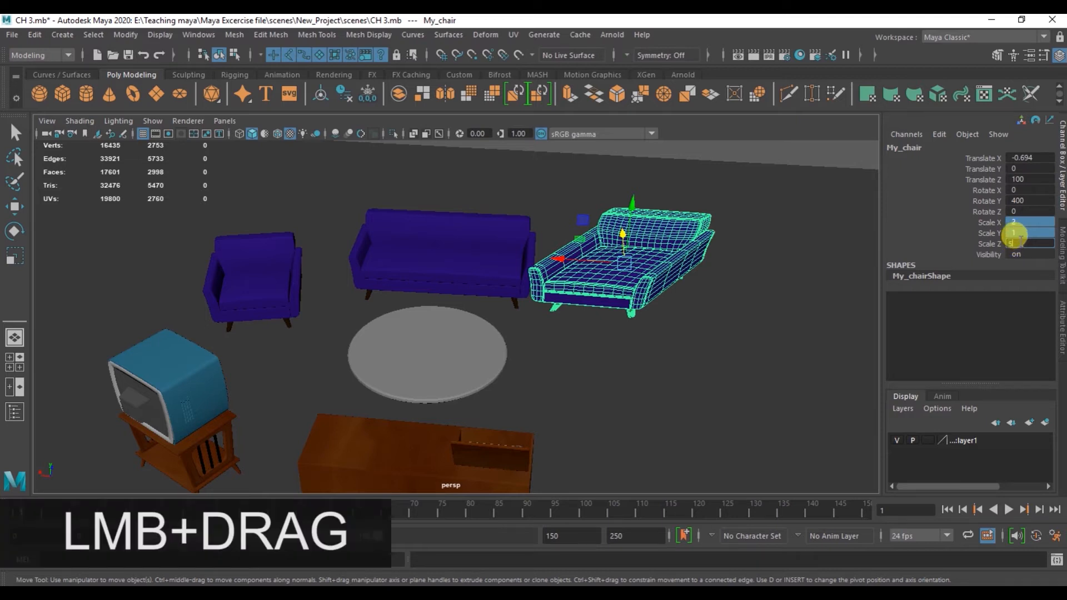
key(Return)
scroll(600, 260, down, 5)
alt+drag(625, 319, 621, 284)
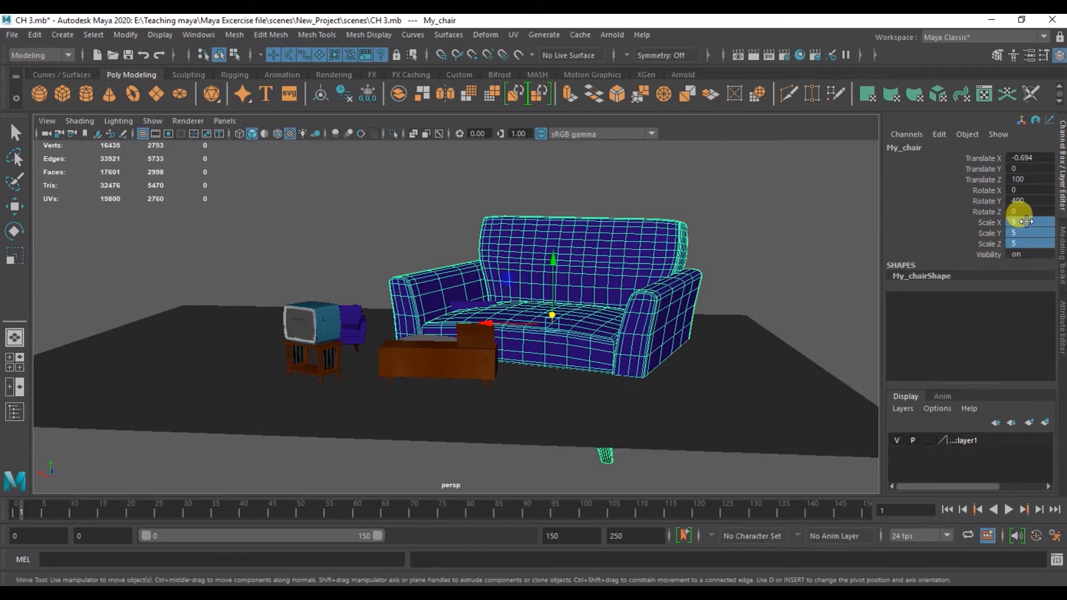
Step: Set the armchair's Scale X, Y and Z together to 2
drag(1026, 221, 1026, 241)
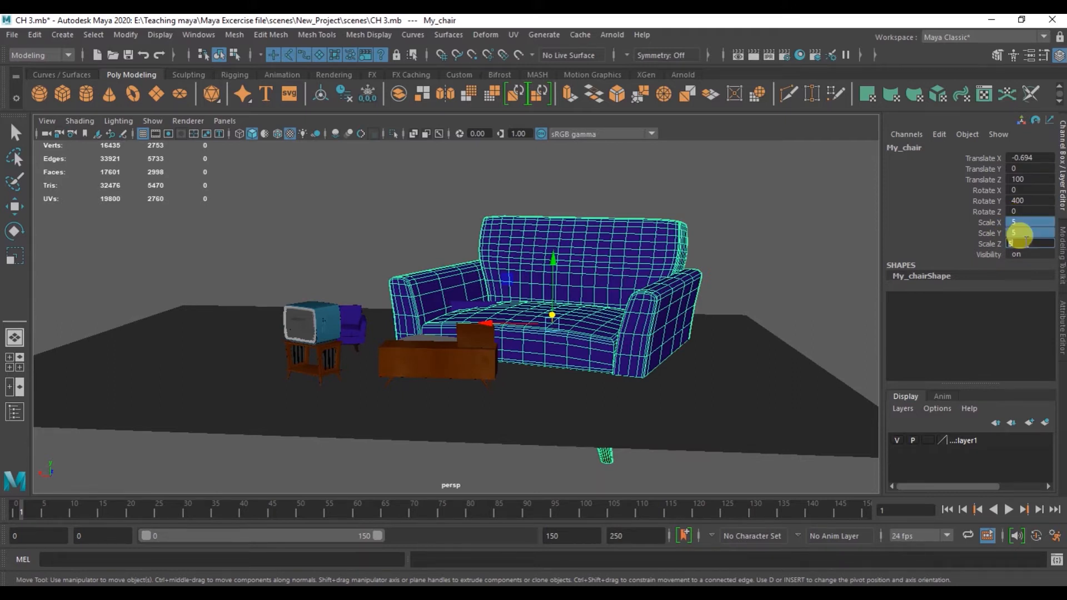
text(2)
key(Return)
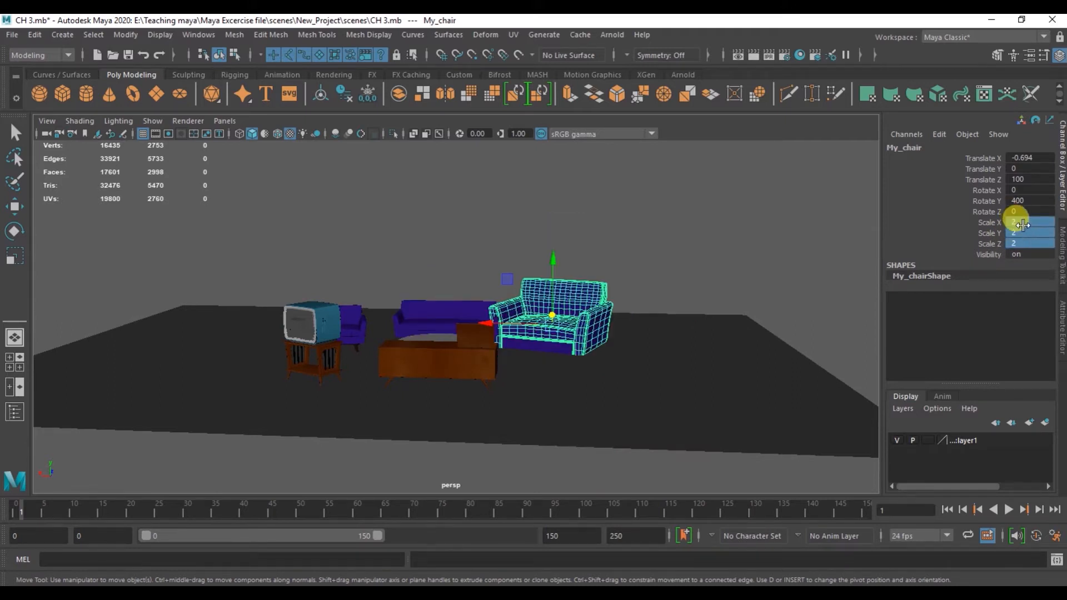
Step: Restore the armchair's original size by setting Scale X, Y and Z together to 1
drag(1021, 238, 1023, 236)
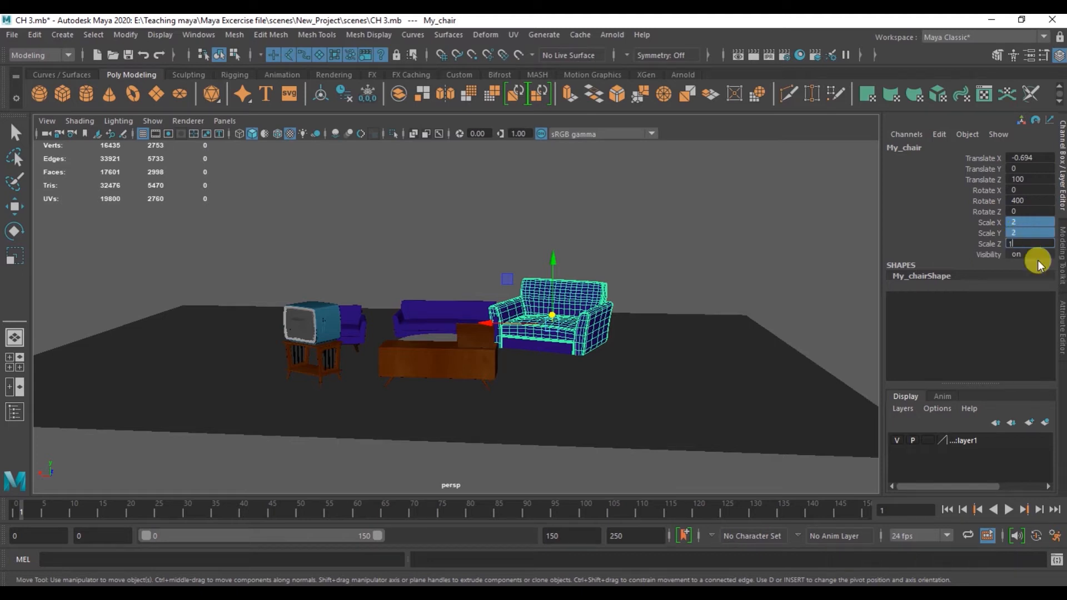
key(Return)
alt+right_drag(542, 350, 685, 404)
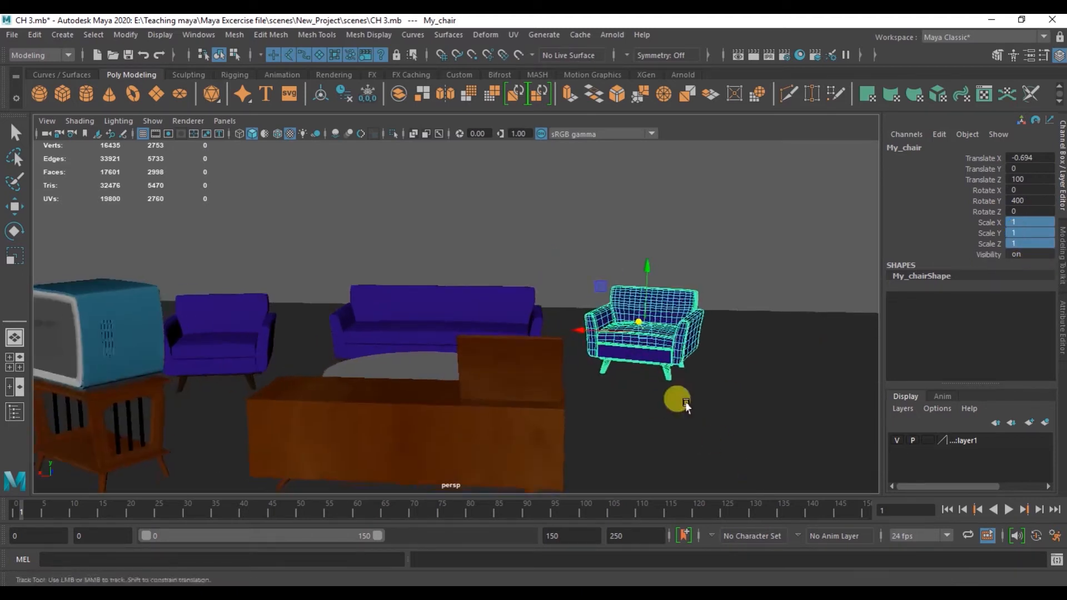
alt+middle_drag(685, 404, 576, 512)
alt+drag(689, 401, 645, 472)
alt+right_drag(617, 395, 631, 393)
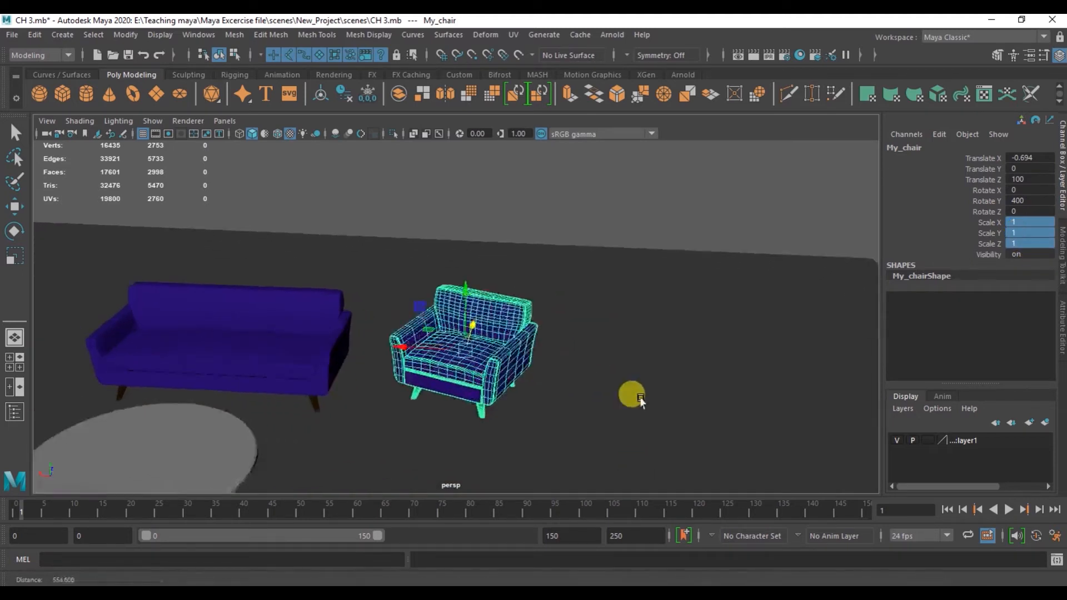
drag(1030, 221, 1022, 239)
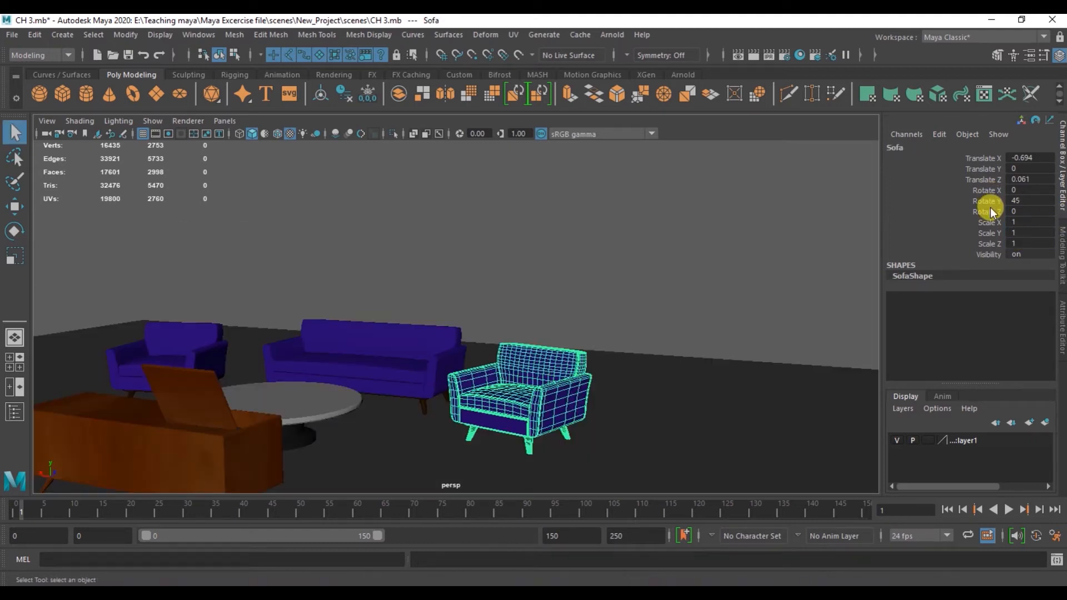
Step: Adjust the armchair's rotation interactively to about 1.13 on Rotate X and 36.72 on Rotate Y
click(987, 190)
key(e)
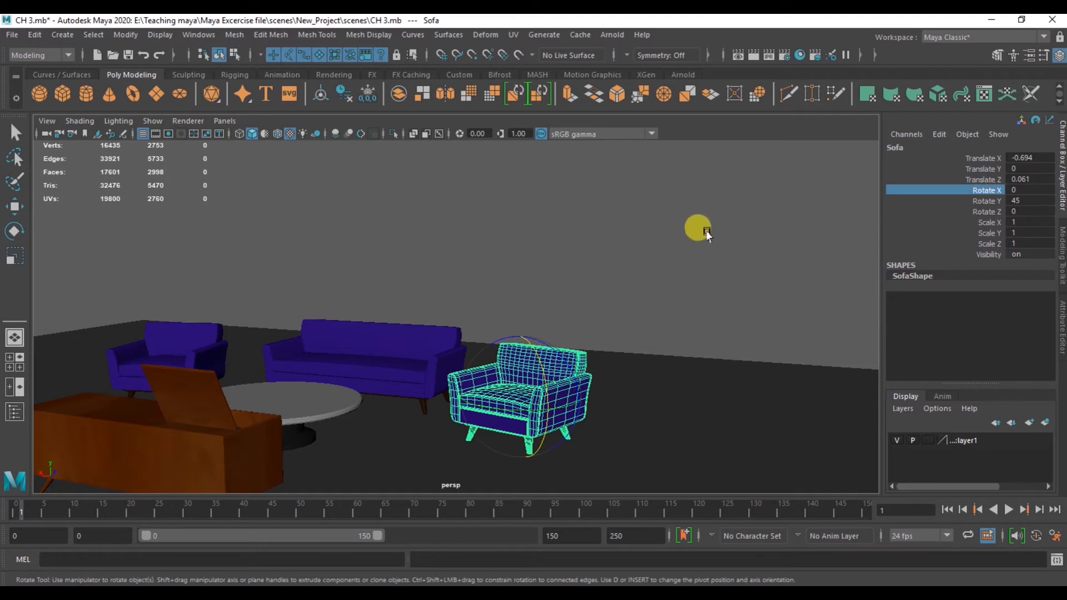
middle_drag(707, 232, 714, 352)
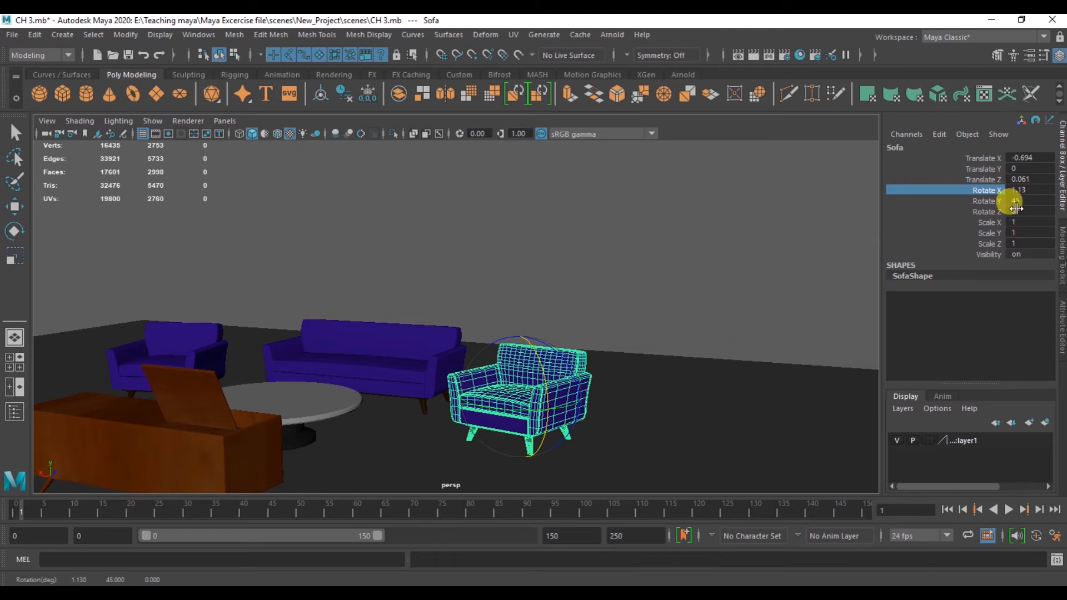
click(985, 201)
middle_drag(734, 272, 924, 253)
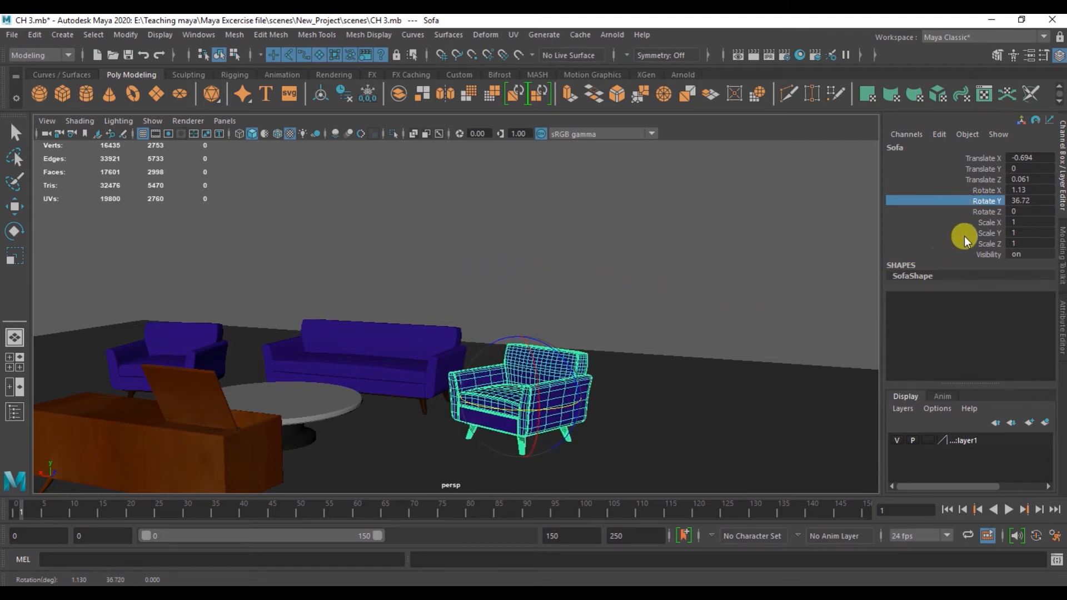
Step: Scale the armchair interactively on Scale X, Y and Z together, shrinking it to 0.5
click(992, 222)
shift+click(991, 243)
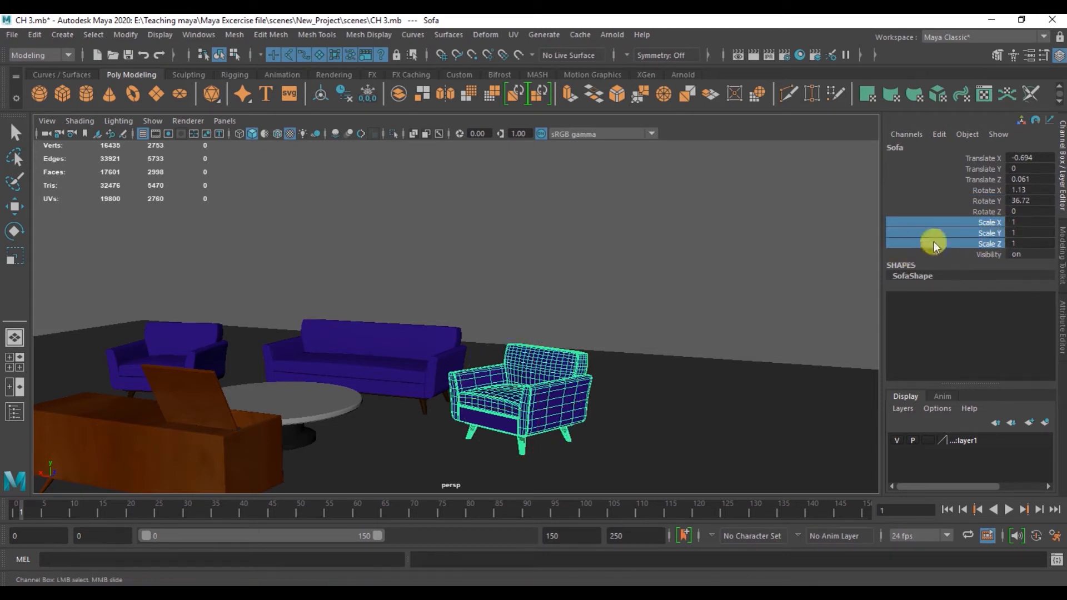
mouse_move(654, 303)
middle_down()
mouse_move(643, 285)
mouse_move(673, 294)
mouse_move(658, 291)
middle_up()
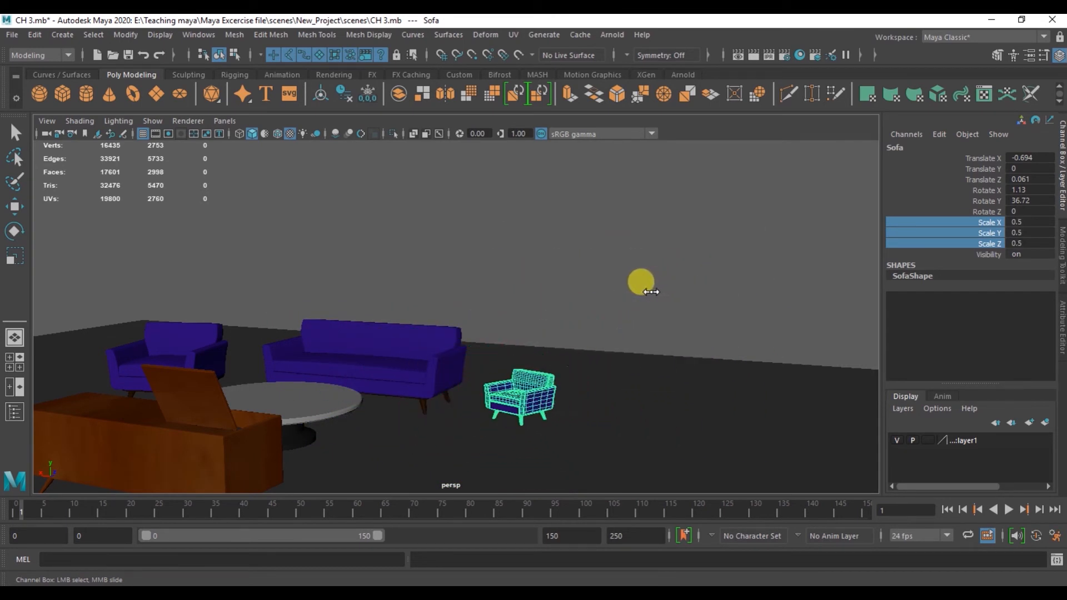
mouse_move(654, 290)
middle_down()
mouse_move(682, 292)
mouse_move(660, 292)
middle_up()
alt+drag(651, 294, 350, 348)
alt+right_drag(350, 347, 505, 295)
alt+drag(505, 295, 594, 356)
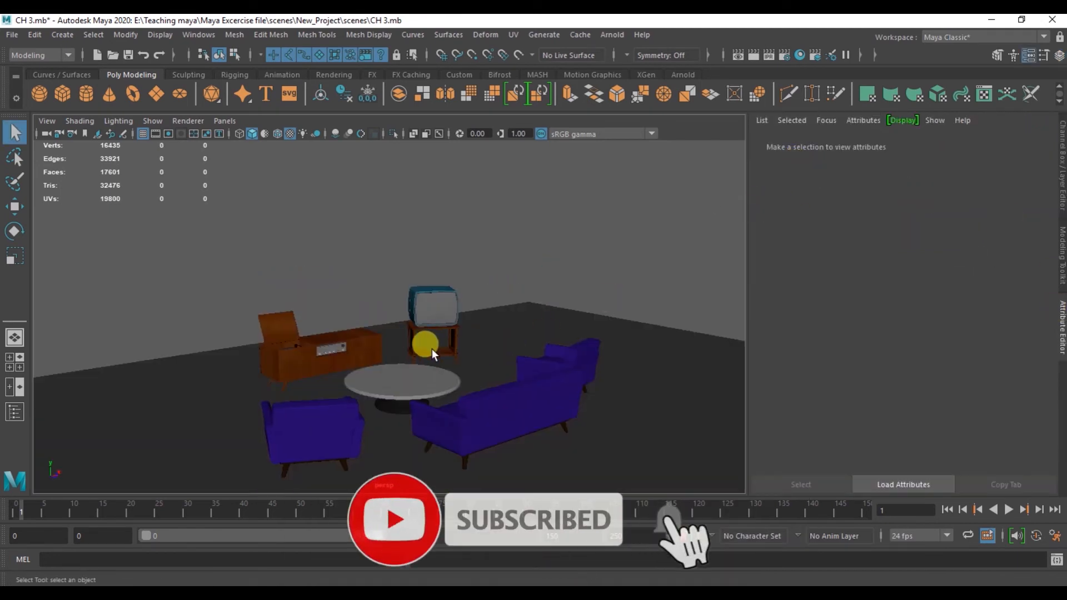
alt+drag(341, 375, 390, 375)
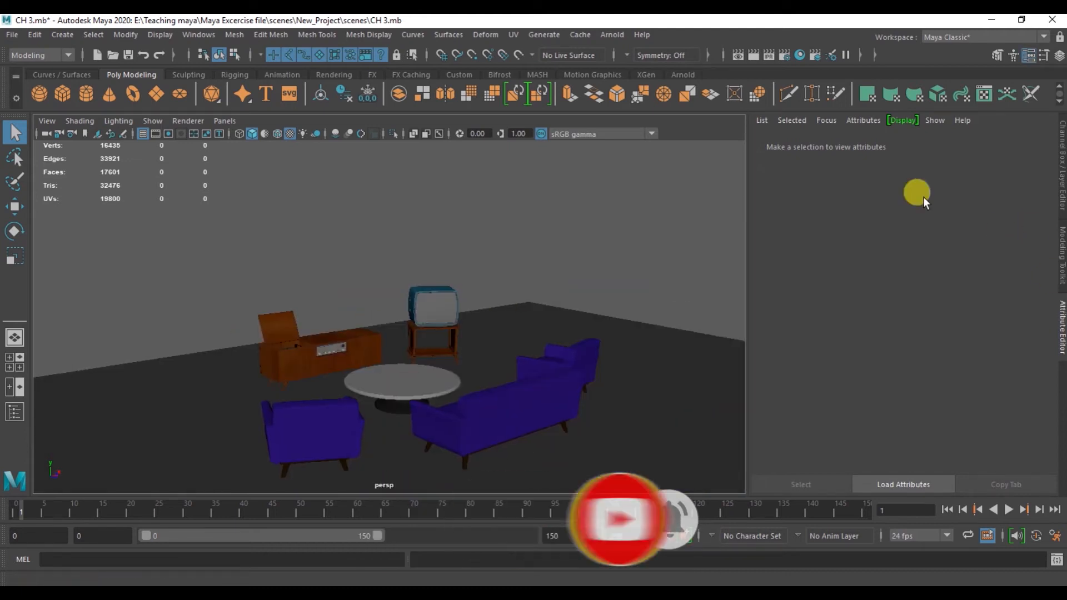
alt+drag(344, 375, 428, 365)
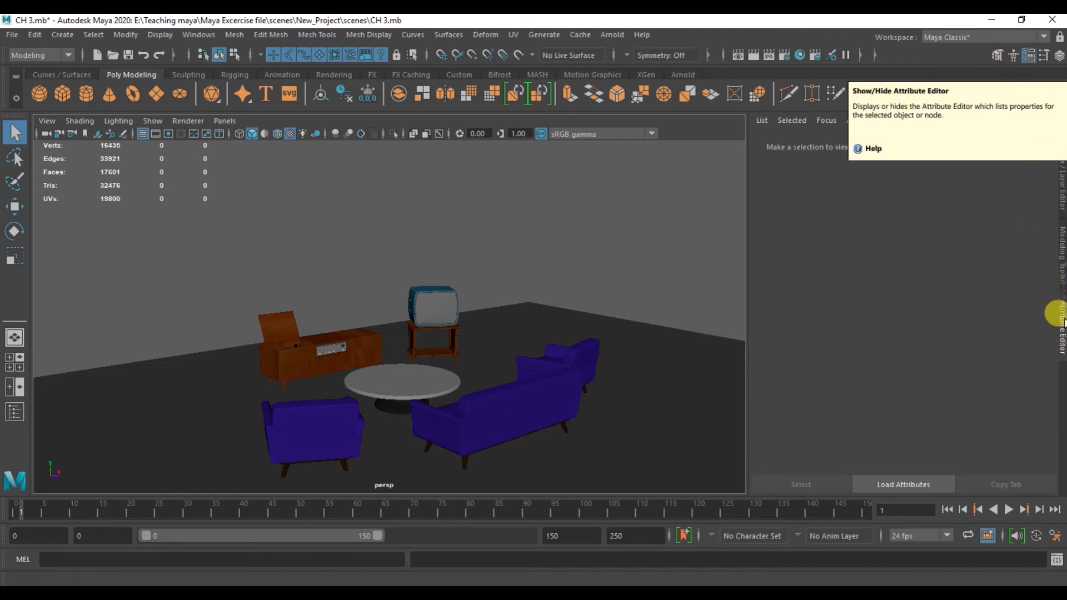
alt+drag(389, 408, 408, 392)
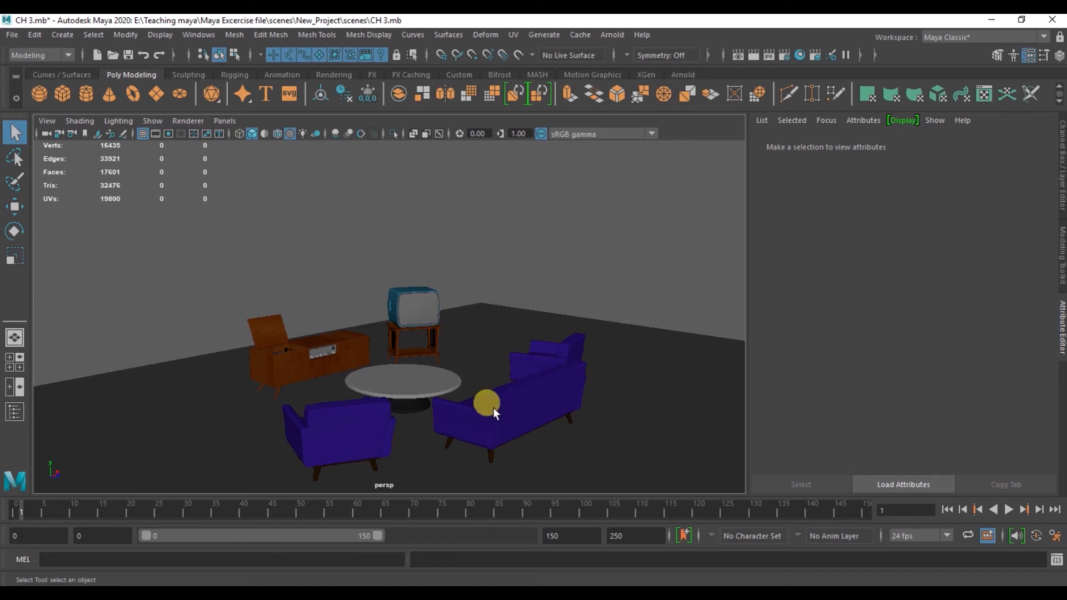
Step: Select the armchair, the stereo console and the TV set in turn to view each object's attributes
click(359, 411)
alt+right_drag(485, 401, 732, 305)
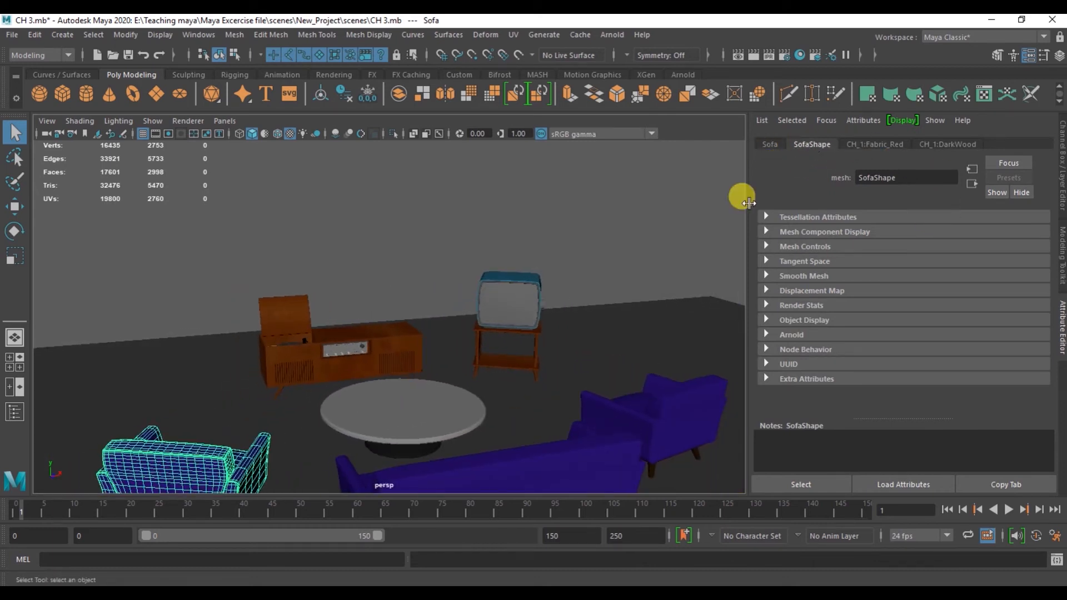
click(372, 344)
alt+right_drag(400, 355, 541, 402)
alt+drag(541, 402, 499, 405)
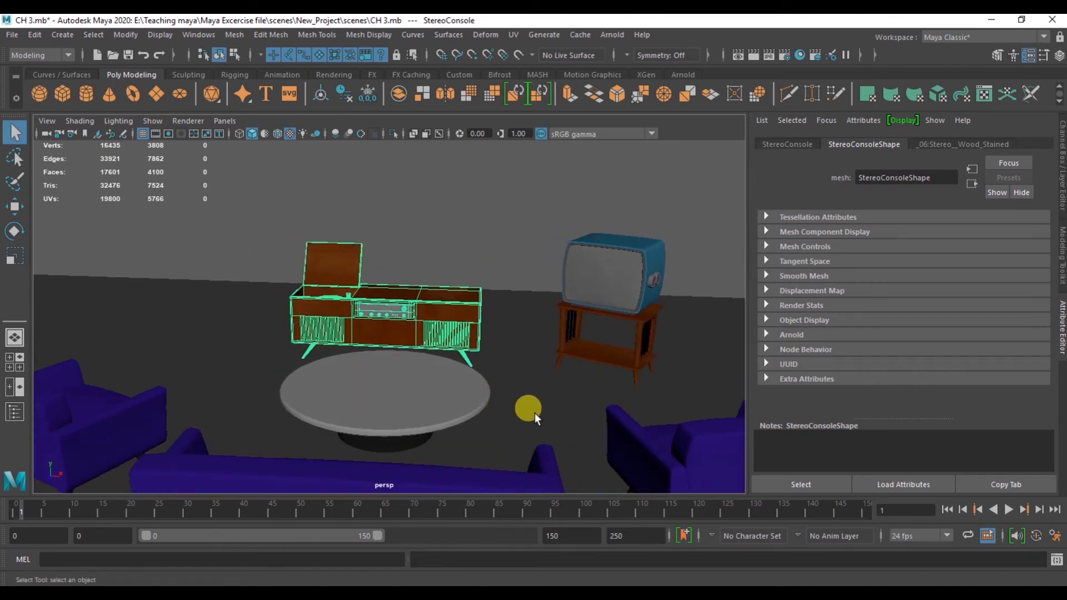
click(606, 313)
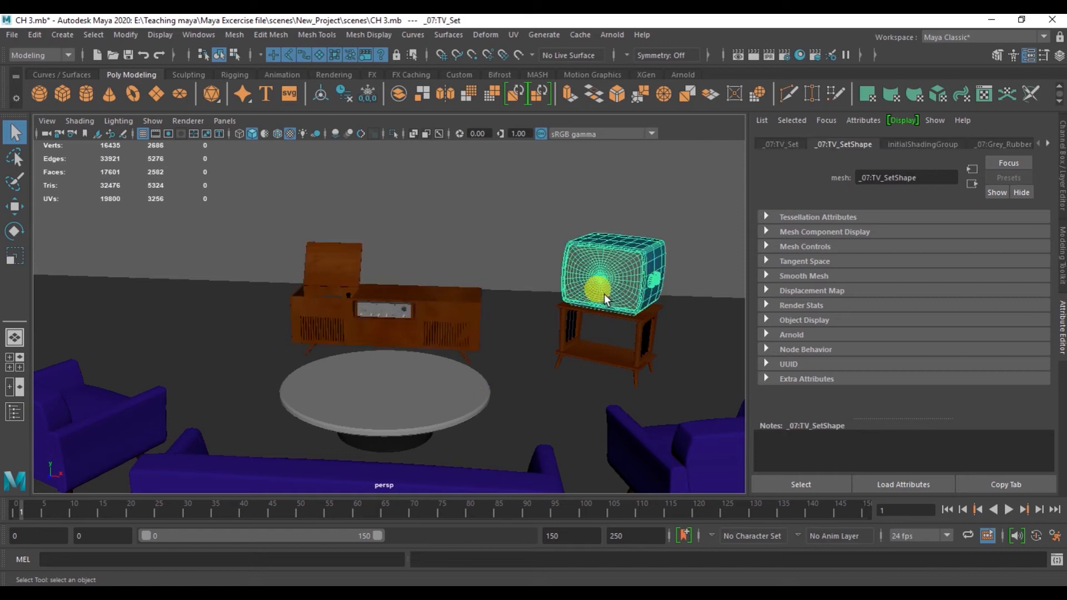
alt+right_drag(582, 318, 783, 172)
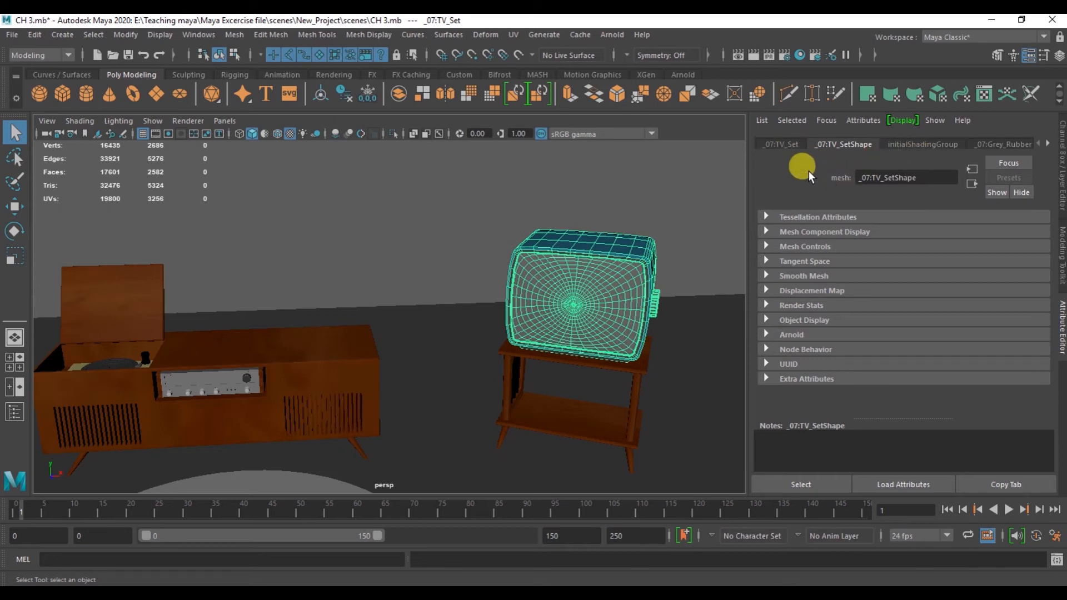
Step: Set the TV set's Translate X to 100 in its transform attributes
click(783, 144)
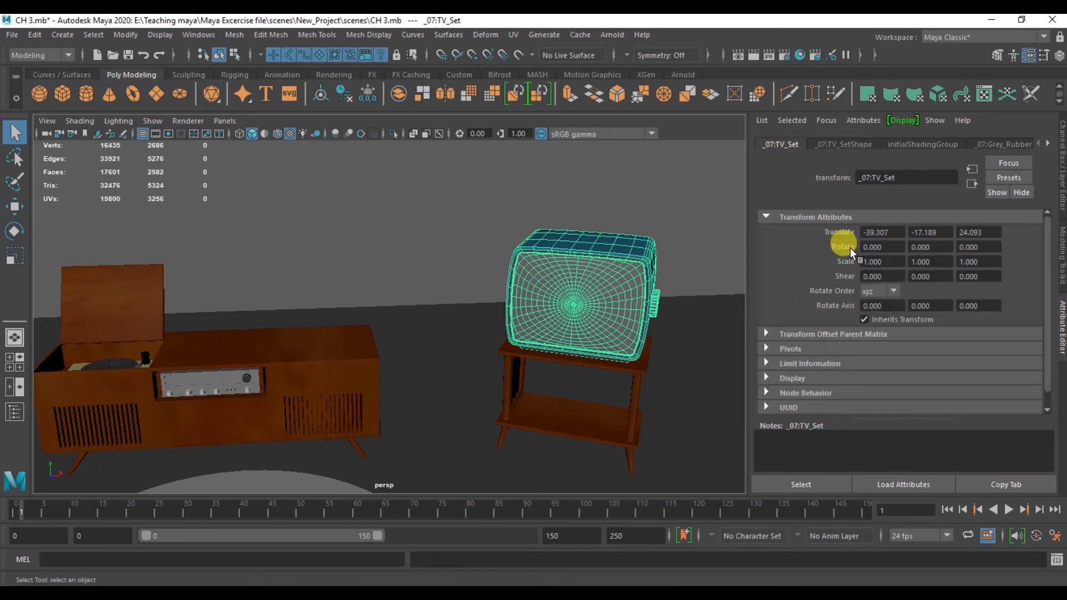
click(886, 231)
drag(886, 230, 865, 228)
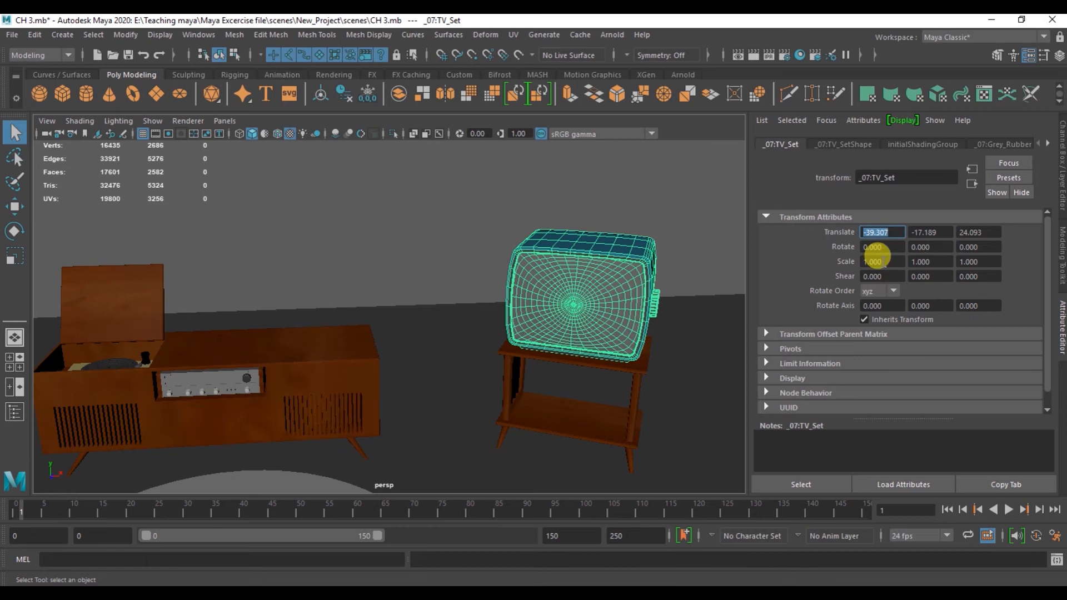
text(100)
key(Return)
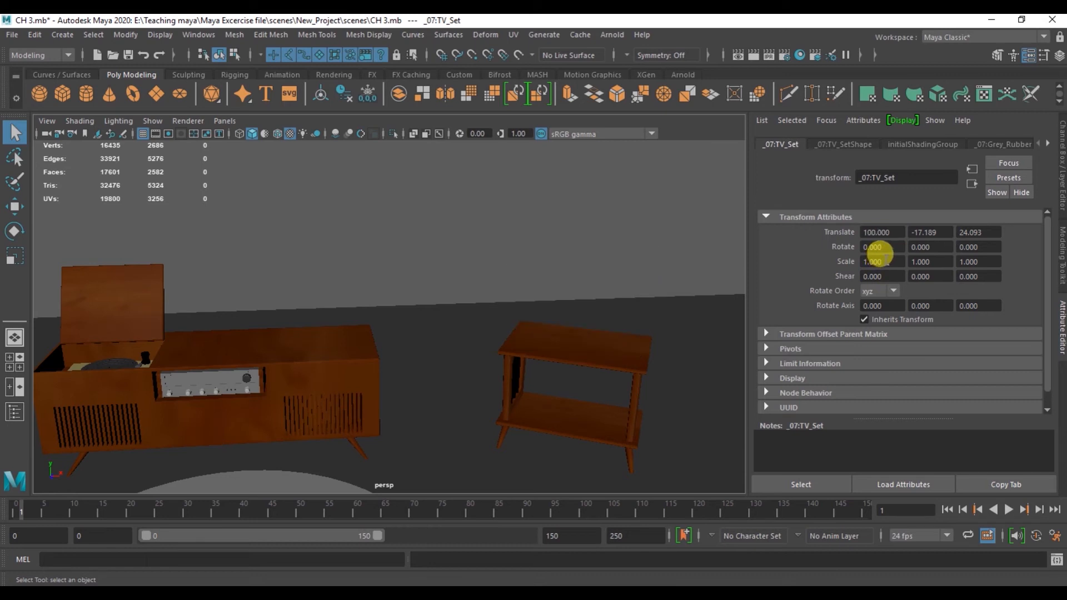
Step: Undo the TV set's last Translate X change and clear the selection
alt+right_drag(629, 378, 471, 269)
key(ctrl+z)
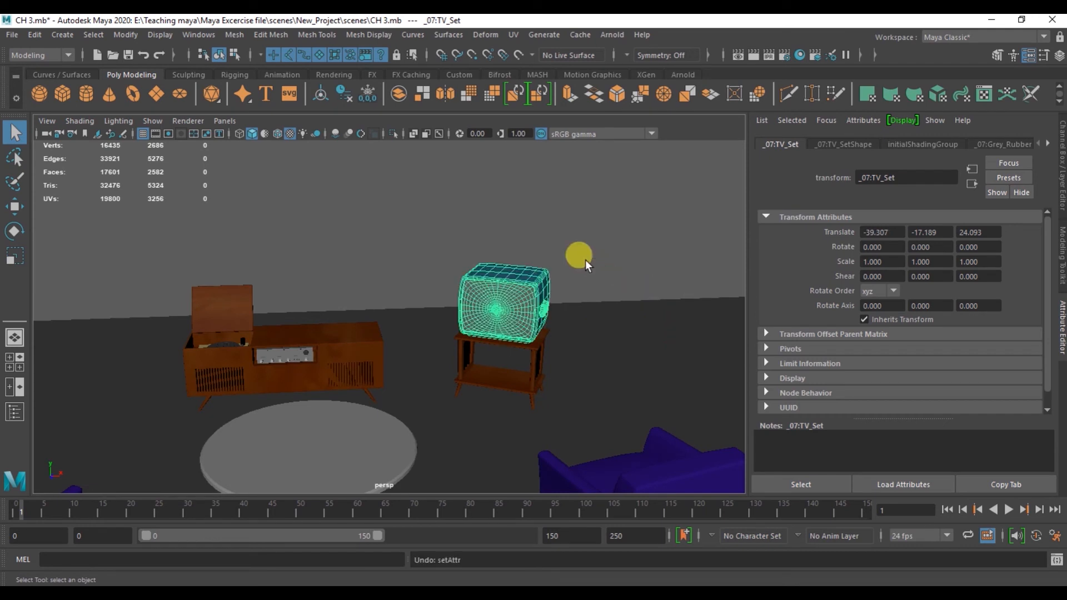
alt+drag(585, 258, 534, 328)
click(540, 265)
alt+drag(431, 322, 467, 318)
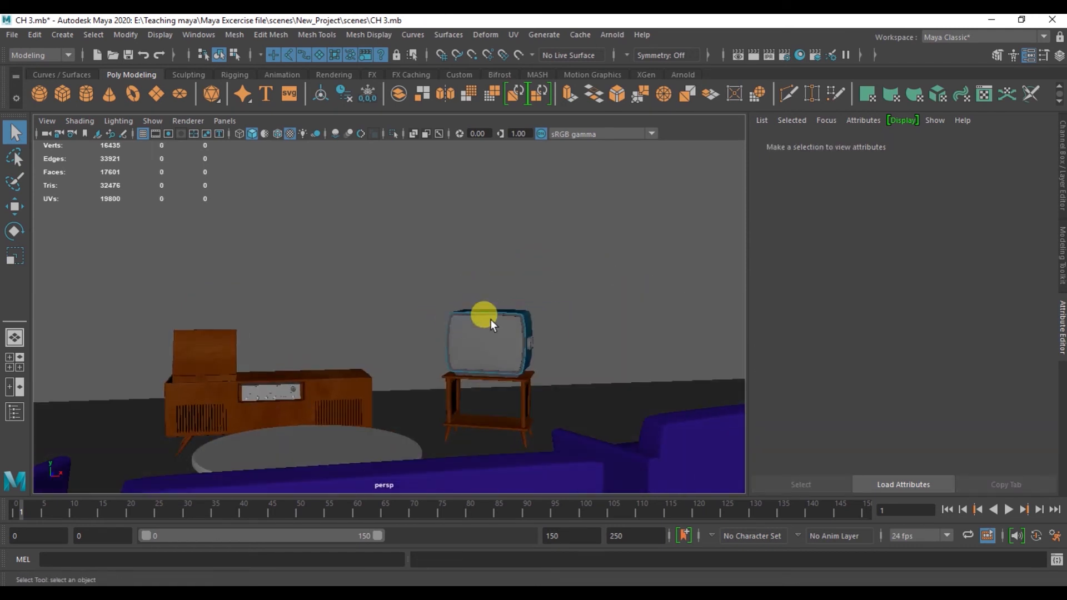
Step: Select the TV set again and examine the Pivots options of its transform node
click(490, 319)
alt+middle_drag(498, 292, 489, 342)
alt+drag(489, 341, 513, 376)
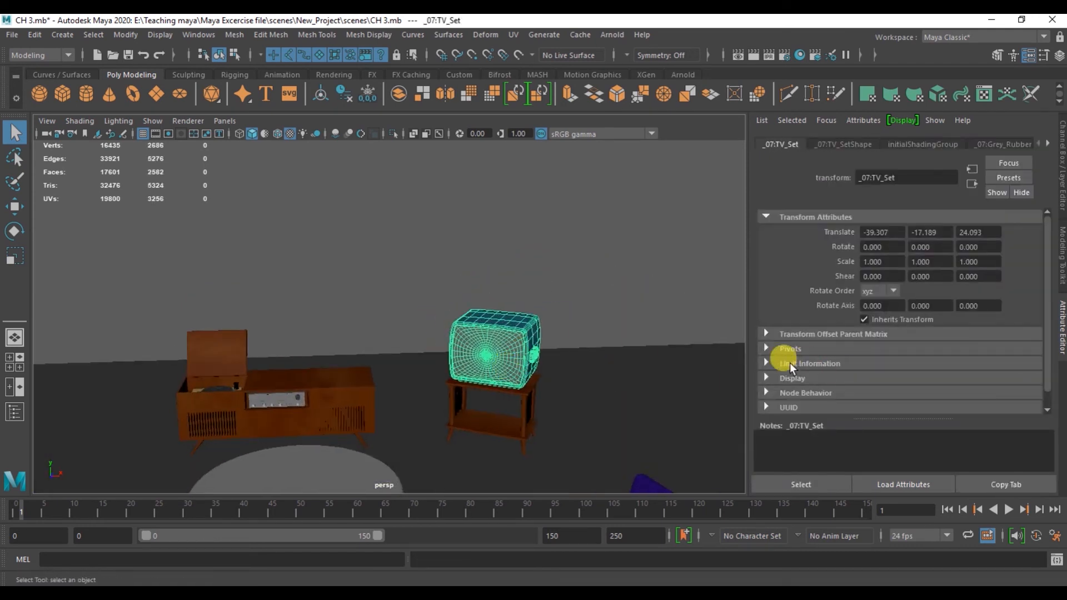
click(791, 349)
scroll(889, 361, down, 1)
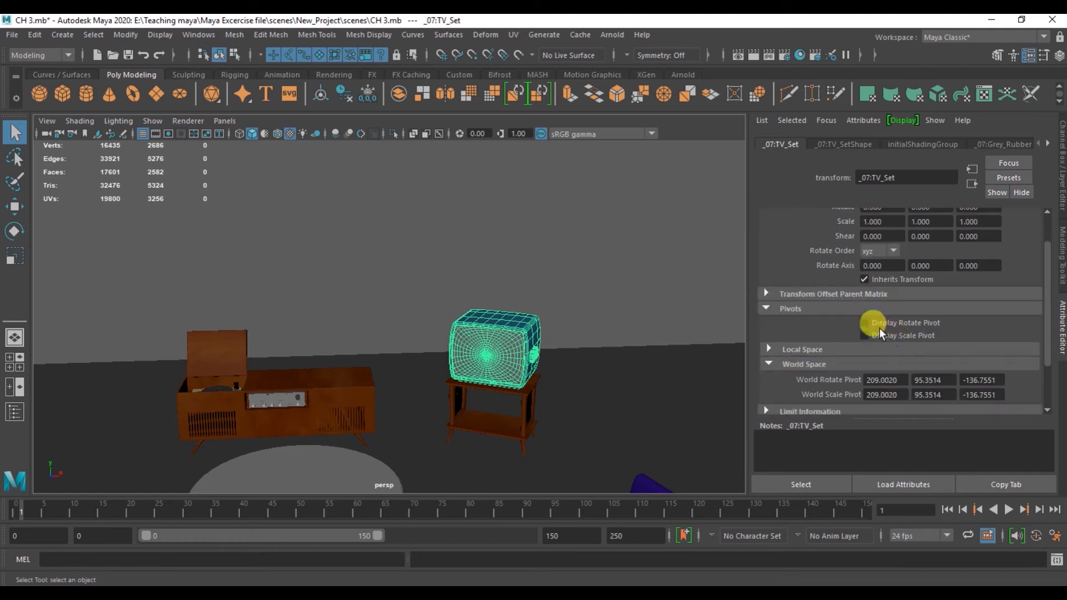
Step: Show the rotate pivot of the TV stand base, hide it again and collapse the Pivots options
click(521, 391)
alt+right_drag(528, 395, 628, 405)
alt+middle_drag(628, 400, 618, 249)
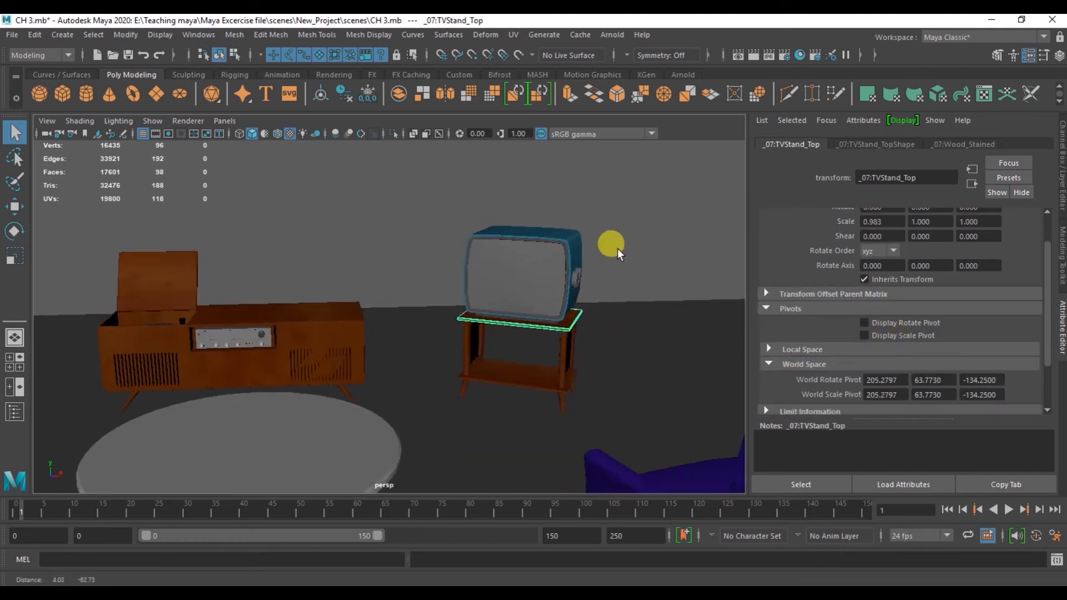
click(518, 364)
click(865, 322)
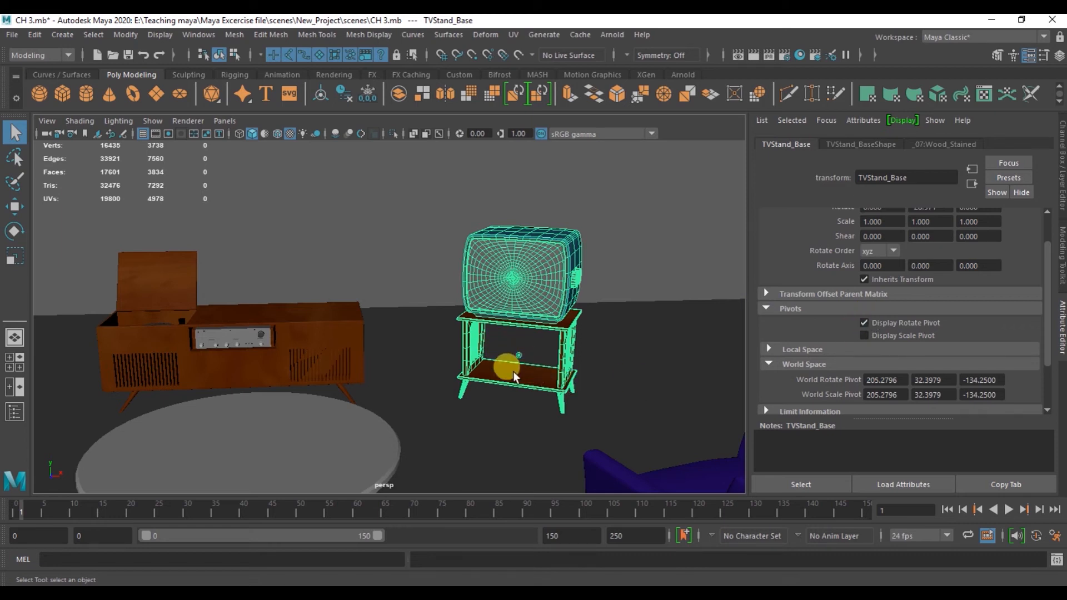
scroll(870, 328, down, 2)
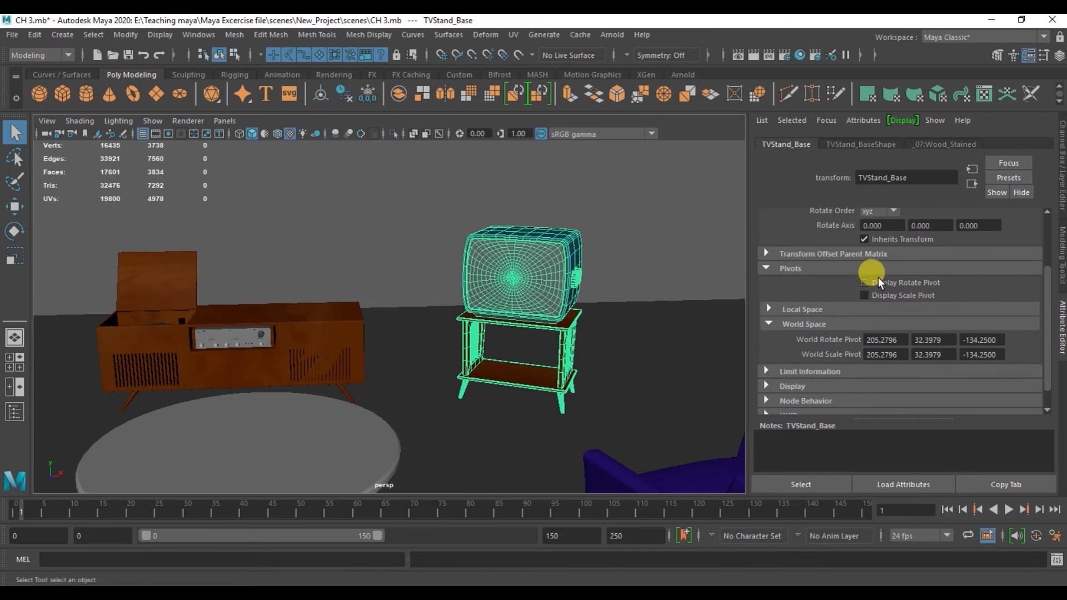
click(814, 270)
Step: Try the Display Handle option on the TV stand base, and select the TV set with the Move tool
click(795, 366)
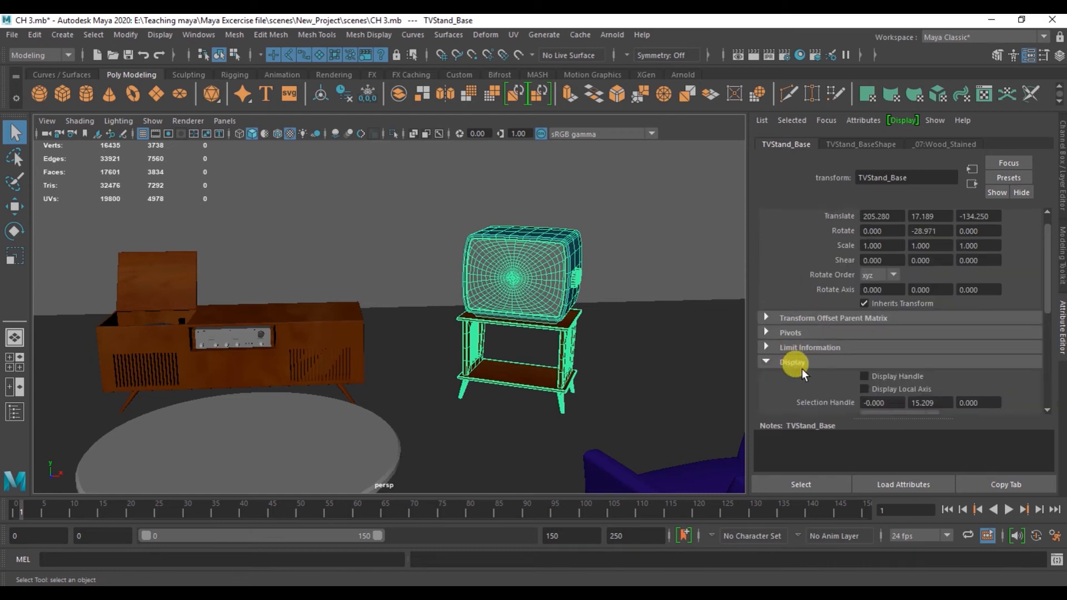
scroll(822, 372, down, 2)
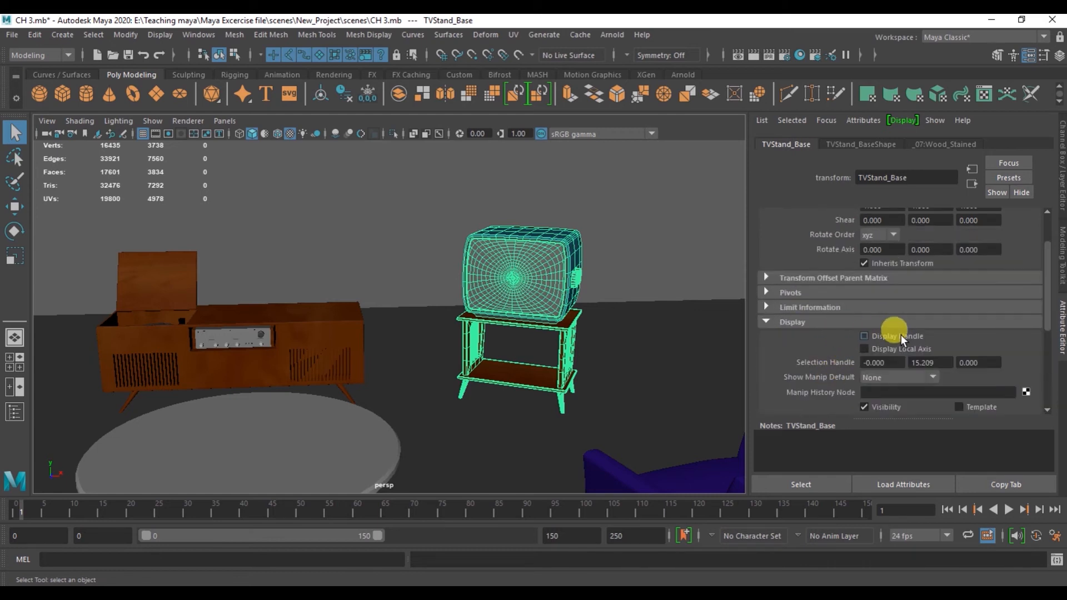
click(882, 335)
click(516, 354)
click(516, 355)
key(w)
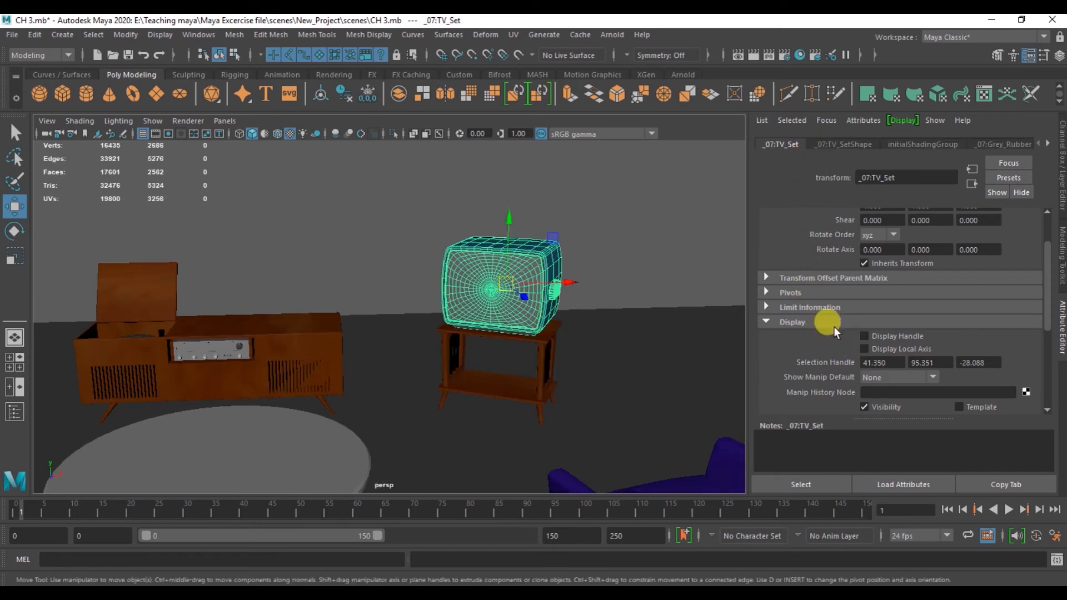
Step: Examine the TV set's remaining transform sections and the Tessellation Attributes of its shape node
click(800, 323)
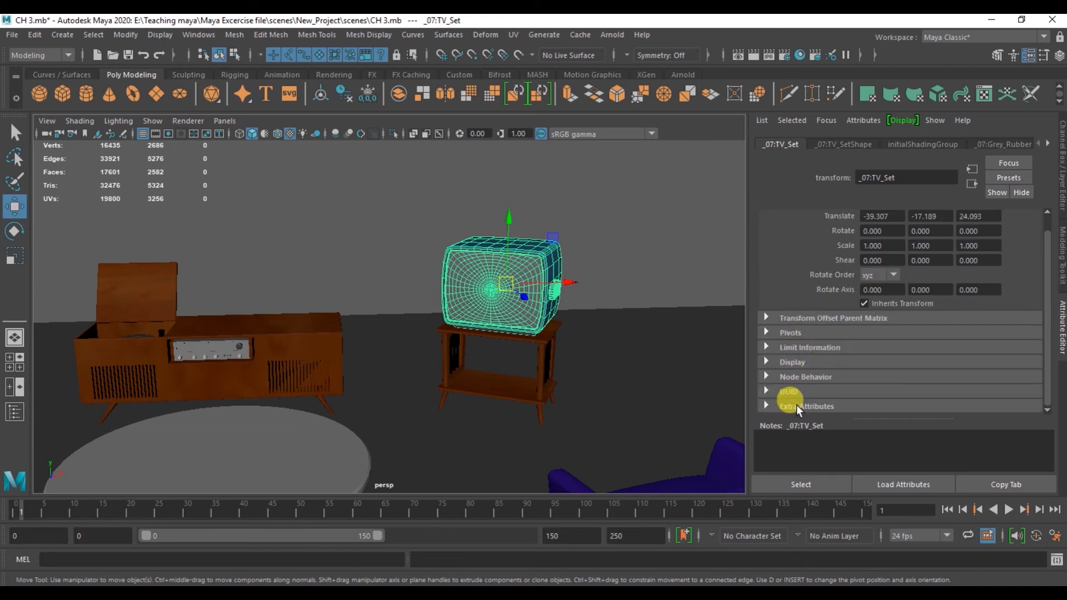
scroll(797, 410, up, 1)
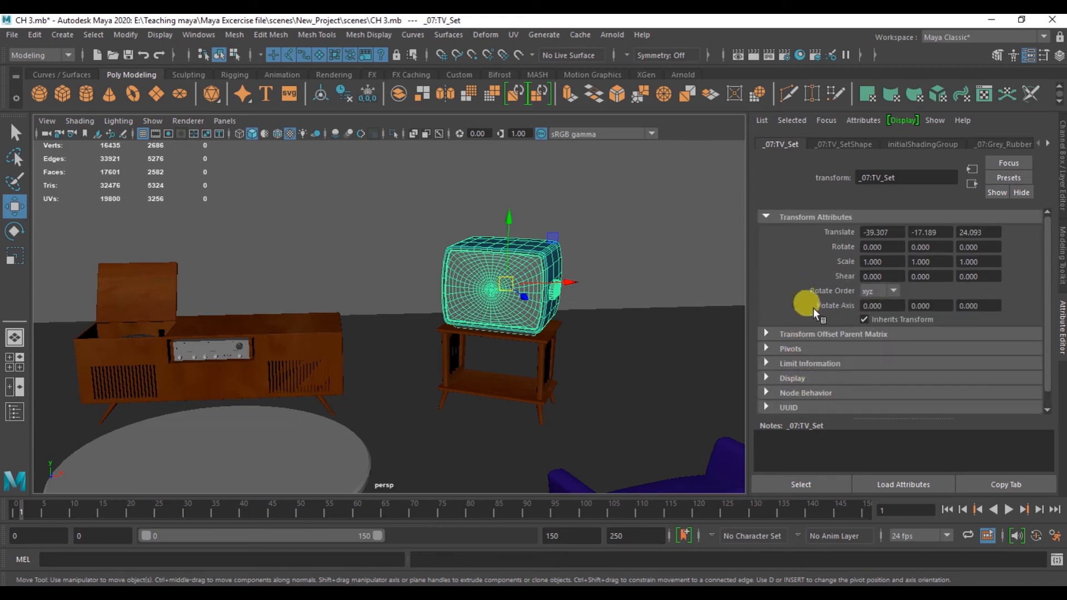
click(788, 220)
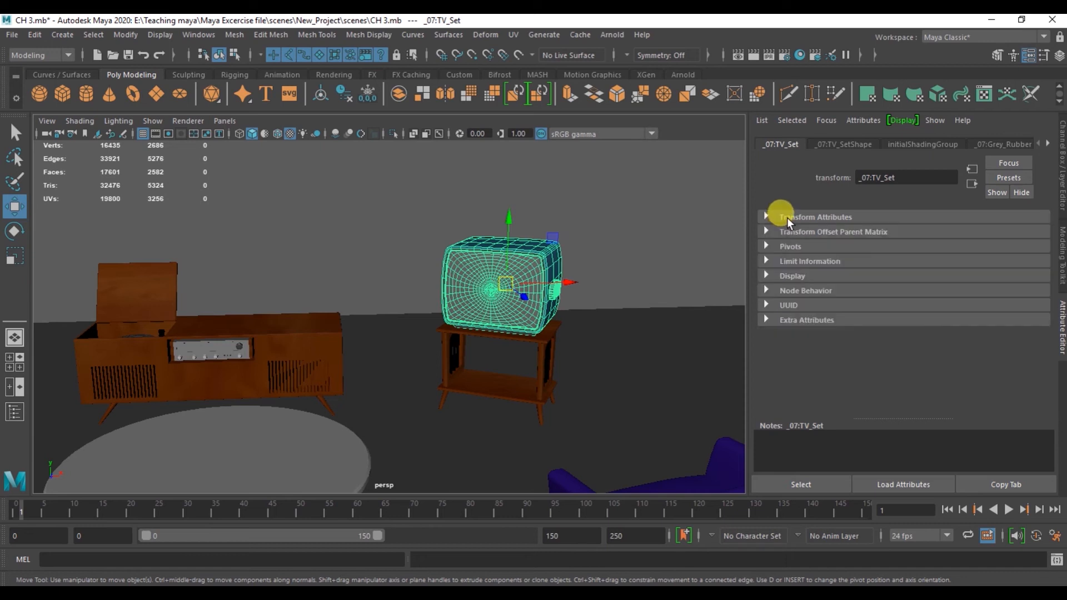
click(836, 144)
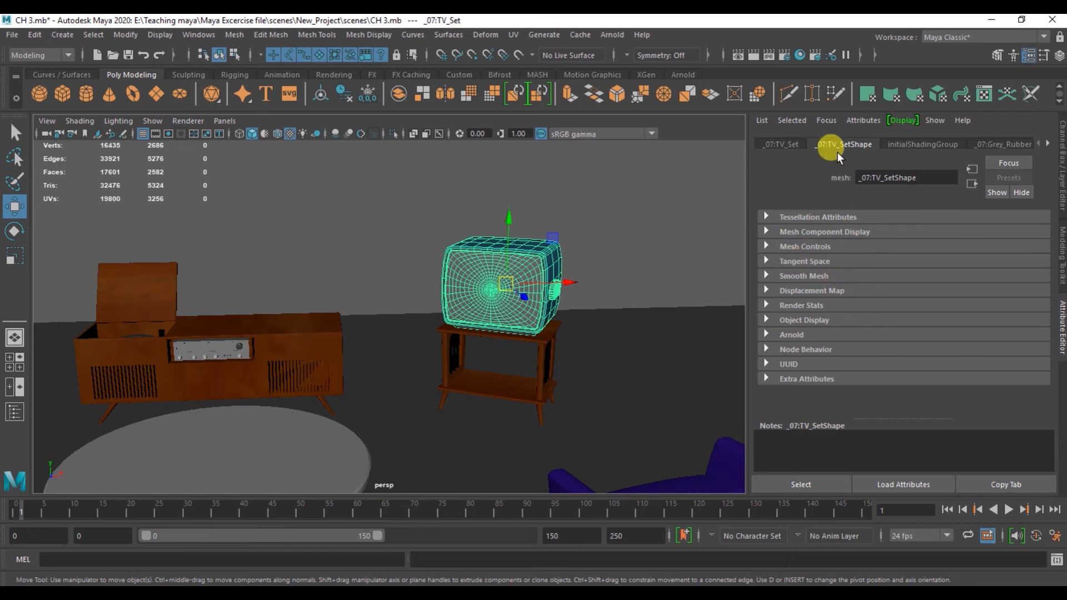
click(804, 220)
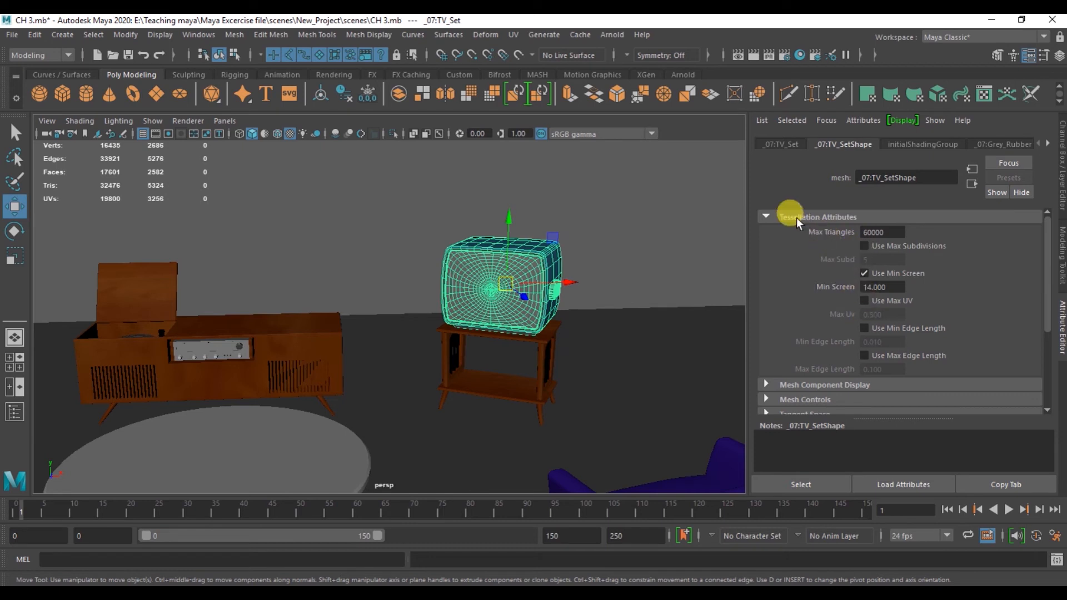
scroll(789, 214, down, 3)
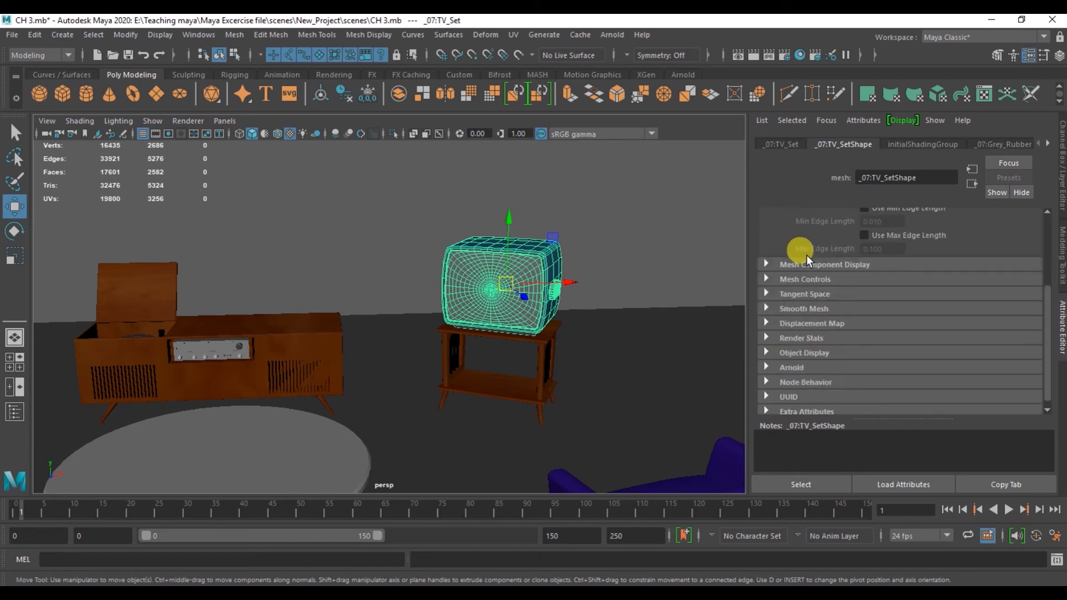
scroll(807, 261, up, 3)
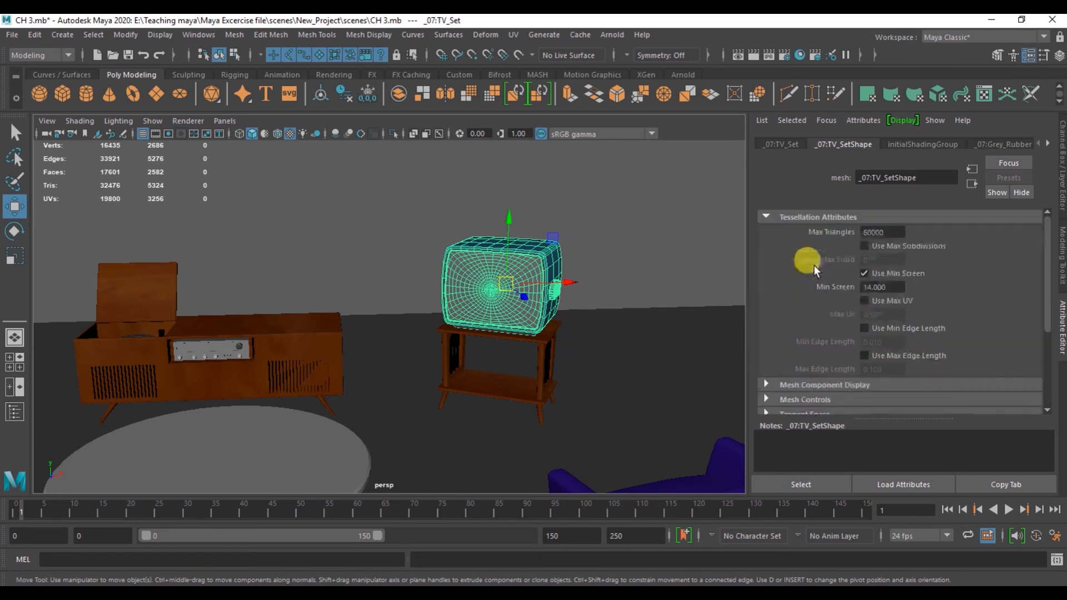
click(800, 218)
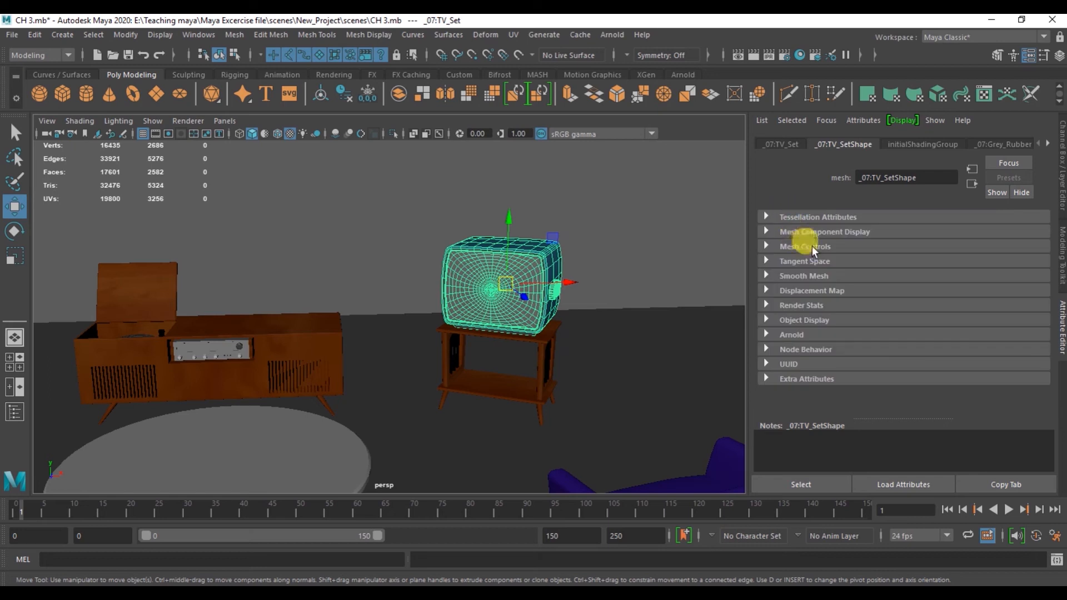
Step: Open the TV set's Smooth Mesh settings and turn on its smooth mesh preview
click(803, 276)
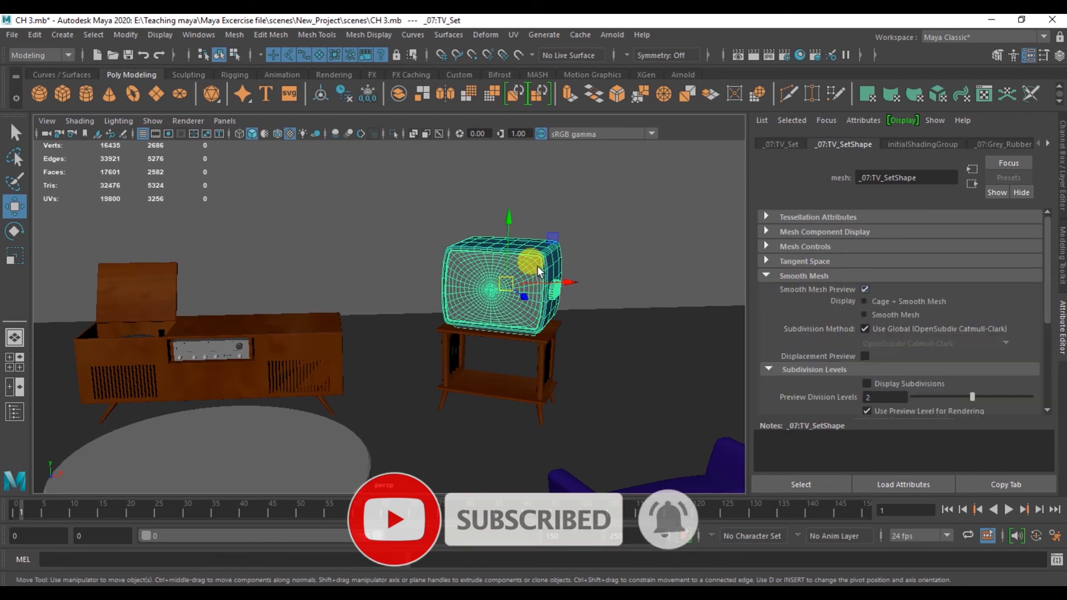
key(3)
scroll(536, 266, up, 4)
alt+drag(548, 264, 487, 364)
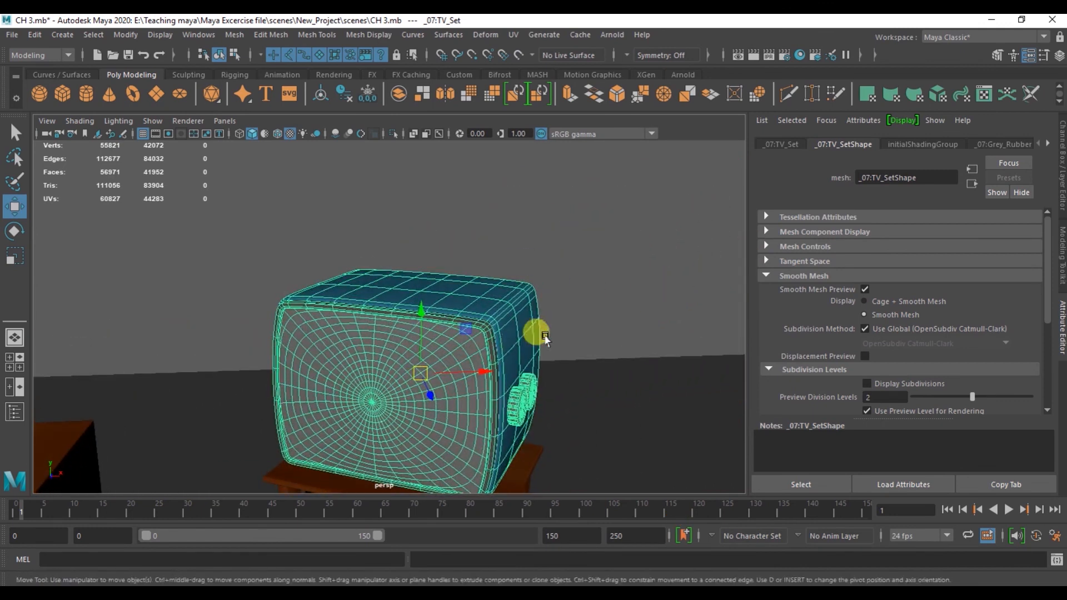
Step: Toggle the TV set's smooth mesh preview off and on to compare its unsmoothed and smoothed shapes
click(578, 278)
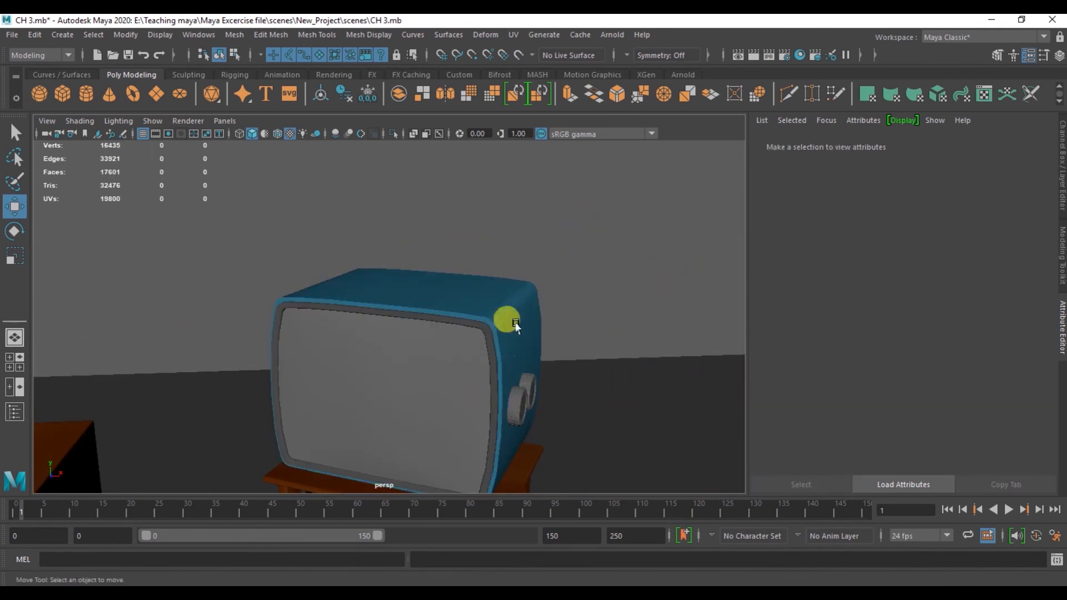
click(516, 323)
click(865, 286)
click(637, 342)
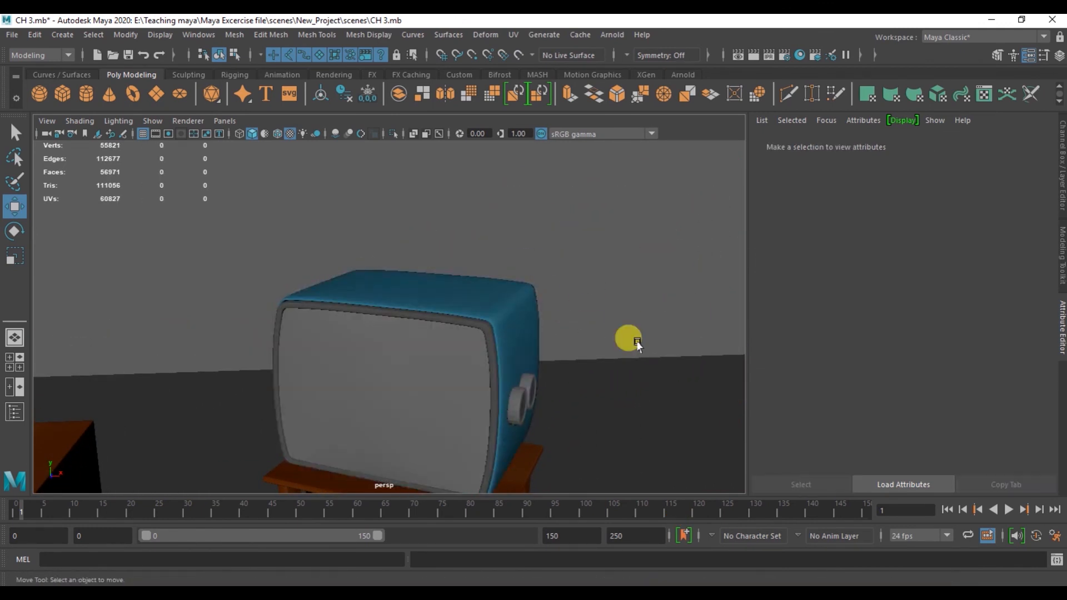
click(507, 329)
click(864, 289)
key(3)
scroll(657, 340, down, 1)
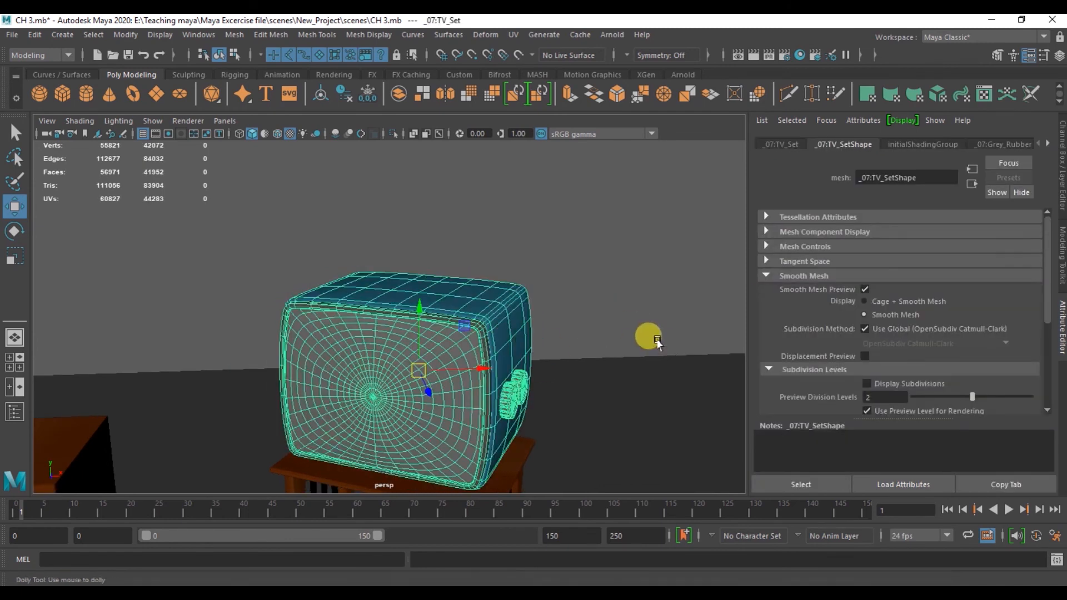
alt+right_drag(657, 340, 617, 318)
alt+right_drag(609, 363, 493, 303)
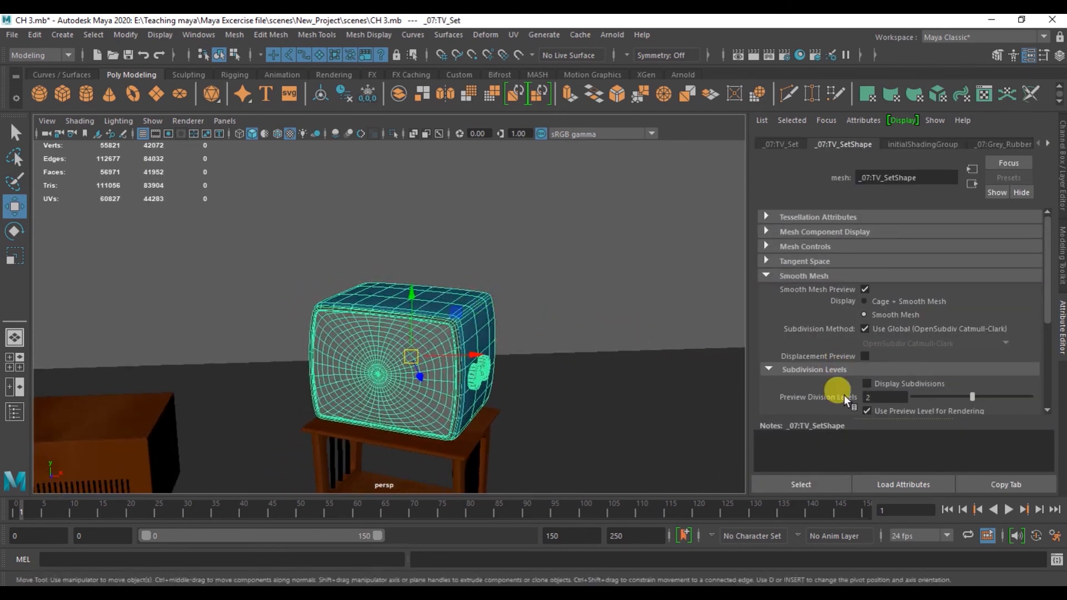
Step: Review the Subdivision Levels and Render Stats options of the TV set's shape node, and collapse Render Stats
scroll(877, 397, down, 5)
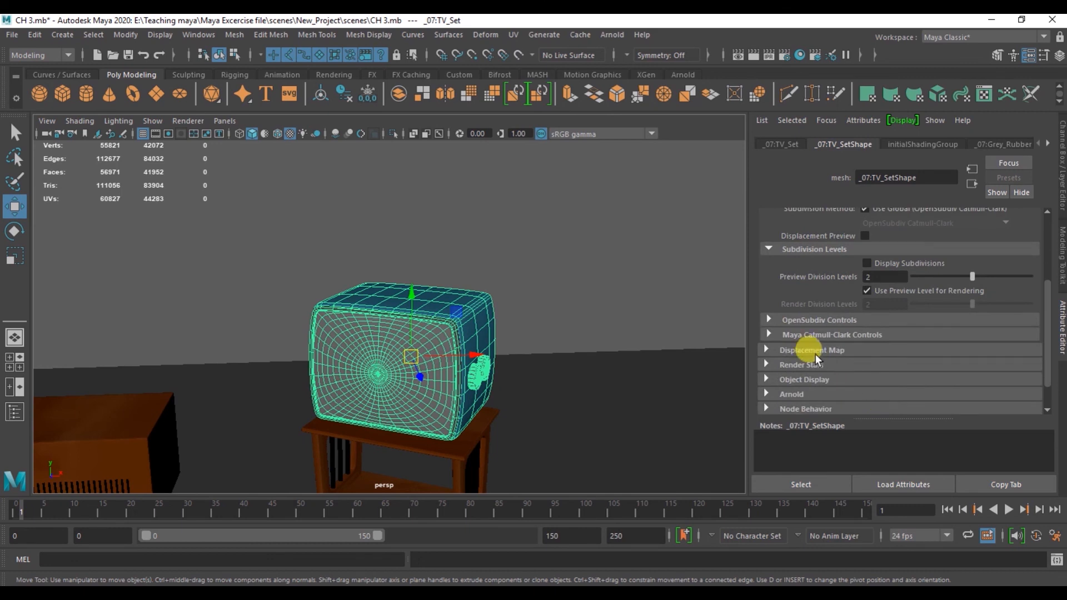
scroll(815, 358, down, 1)
click(806, 330)
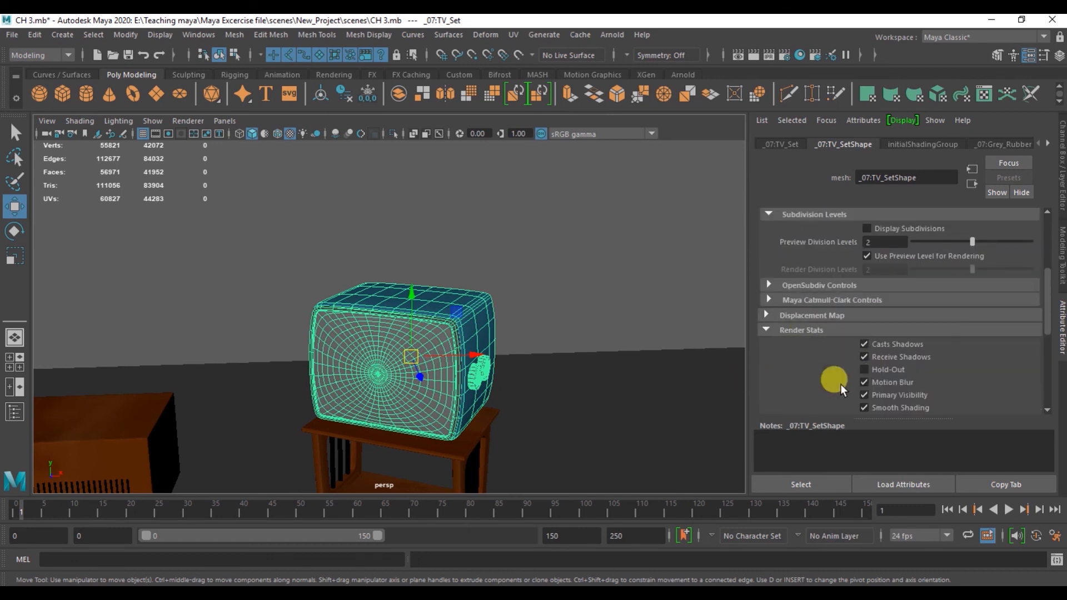
scroll(862, 340, down, 3)
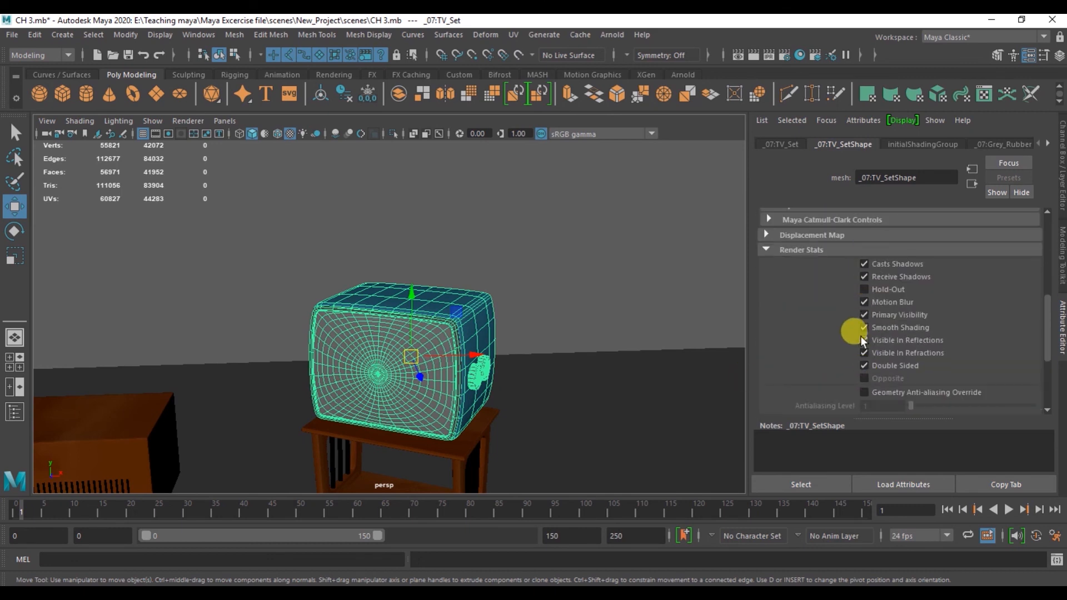
click(804, 249)
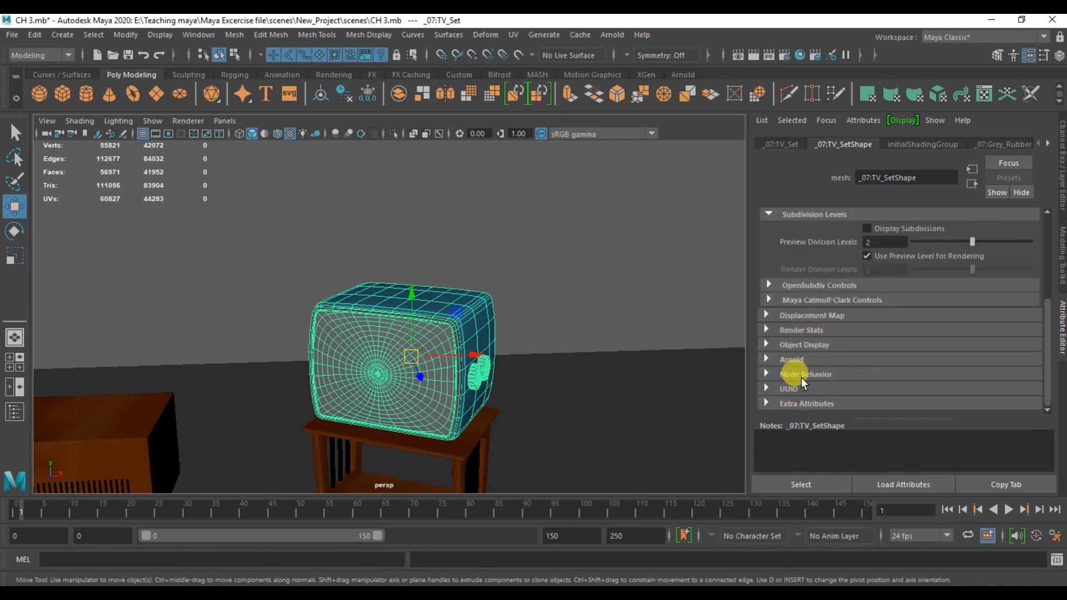
Step: Review the Arnold settings of the TV set's shape node, including the Visibility and Export options, and collapse the Arnold section
click(790, 359)
click(781, 342)
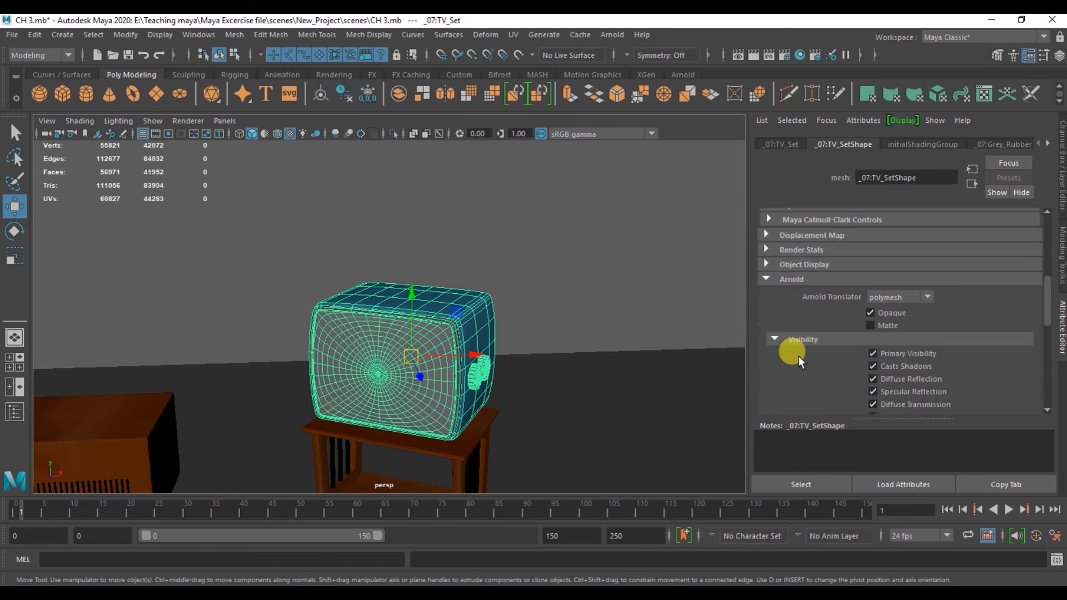
scroll(874, 339, down, 2)
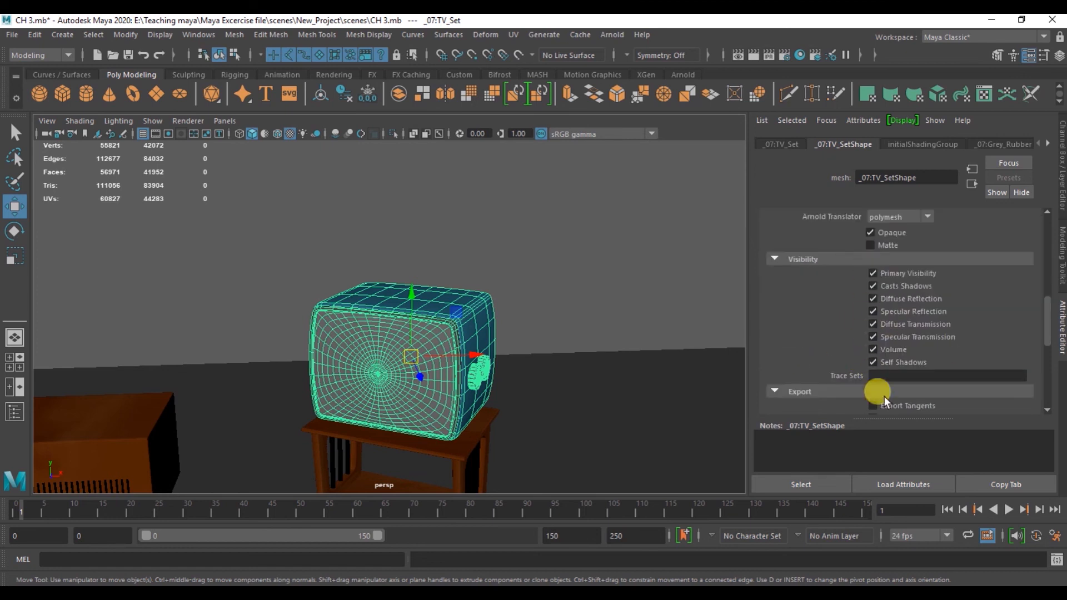
scroll(883, 269, down, 2)
scroll(889, 294, up, 2)
scroll(885, 239, up, 2)
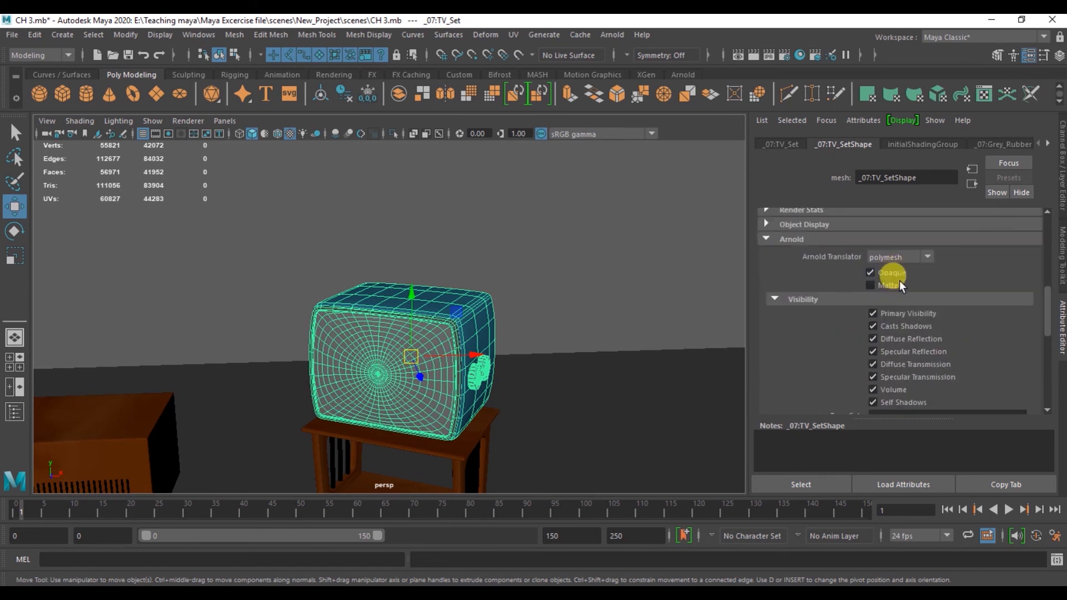
click(791, 240)
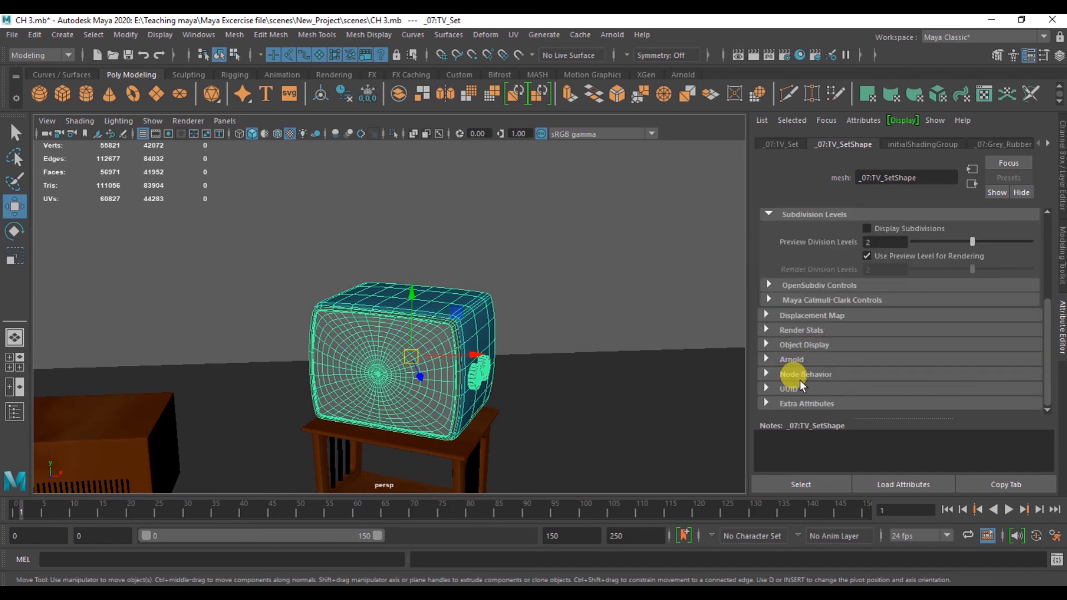
Step: Collapse the Subdivision Levels and Smooth Mesh sections of the TV set's shape node
scroll(822, 338, up, 1)
click(786, 255)
scroll(817, 336, up, 2)
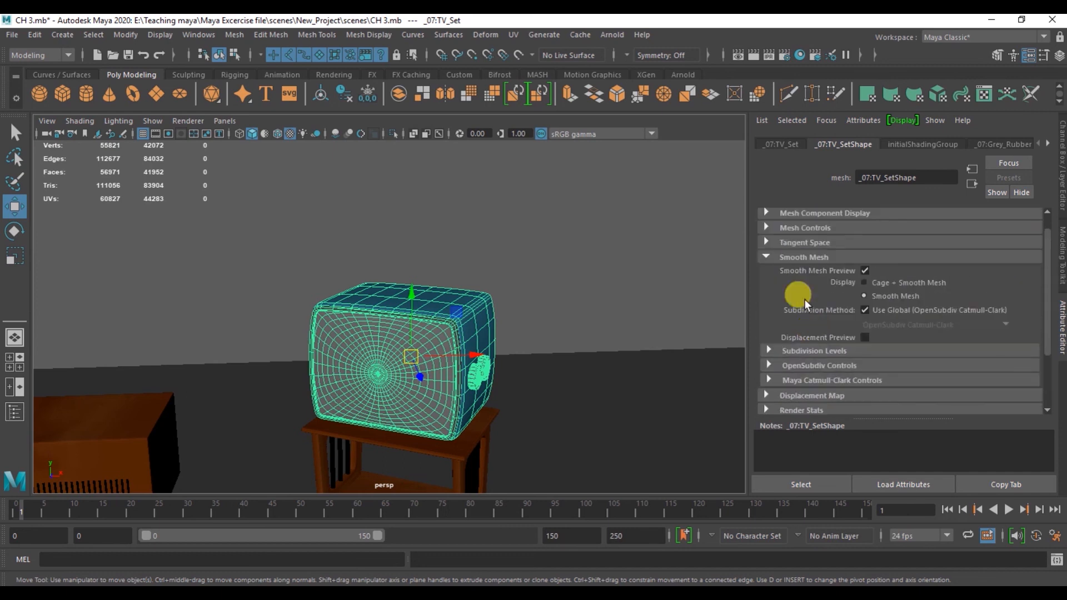
click(786, 256)
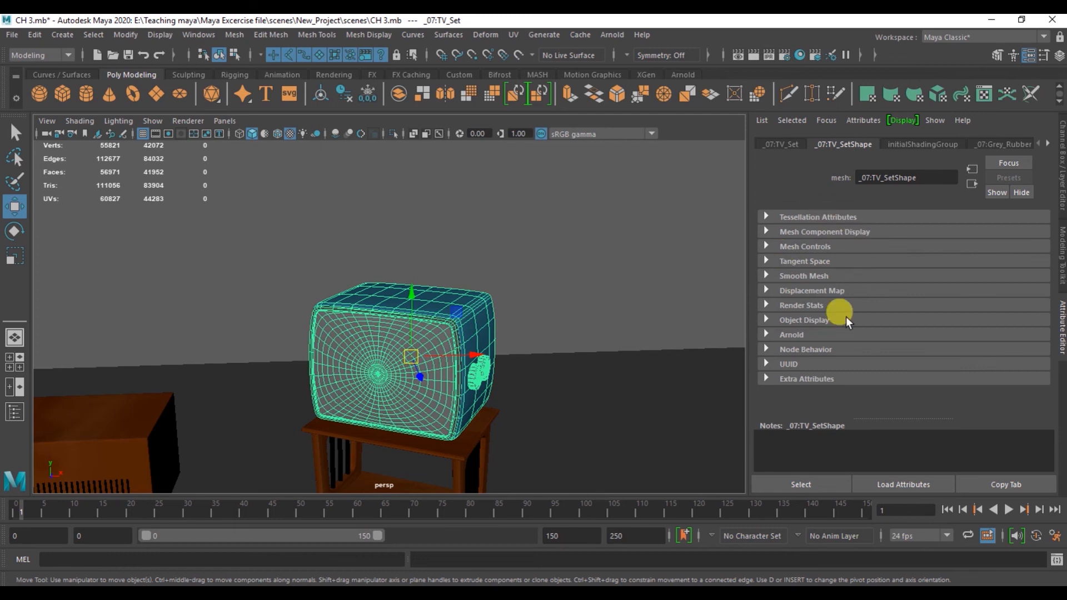
Step: Examine the TV set's material nodes from Grey_Rubber through TV_Screen, and deselect the TV set
click(991, 144)
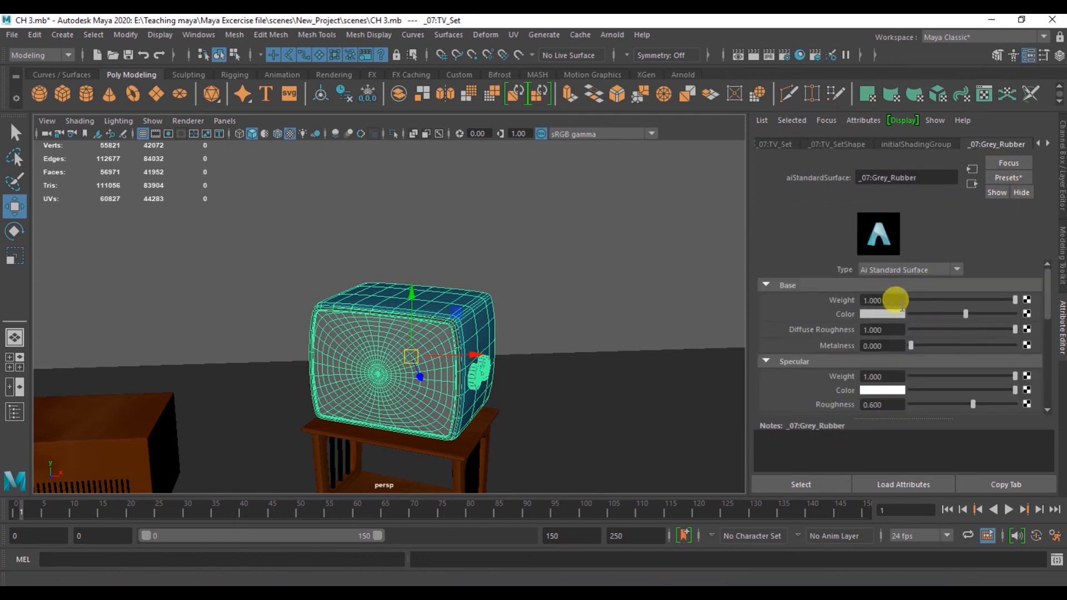
scroll(1017, 145, down, 4)
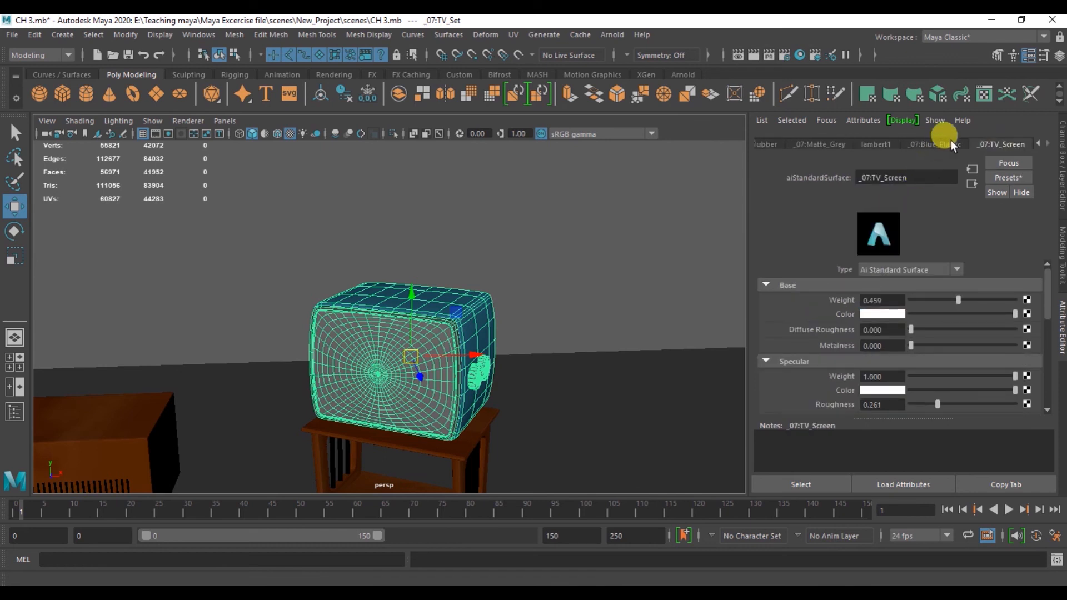
click(658, 255)
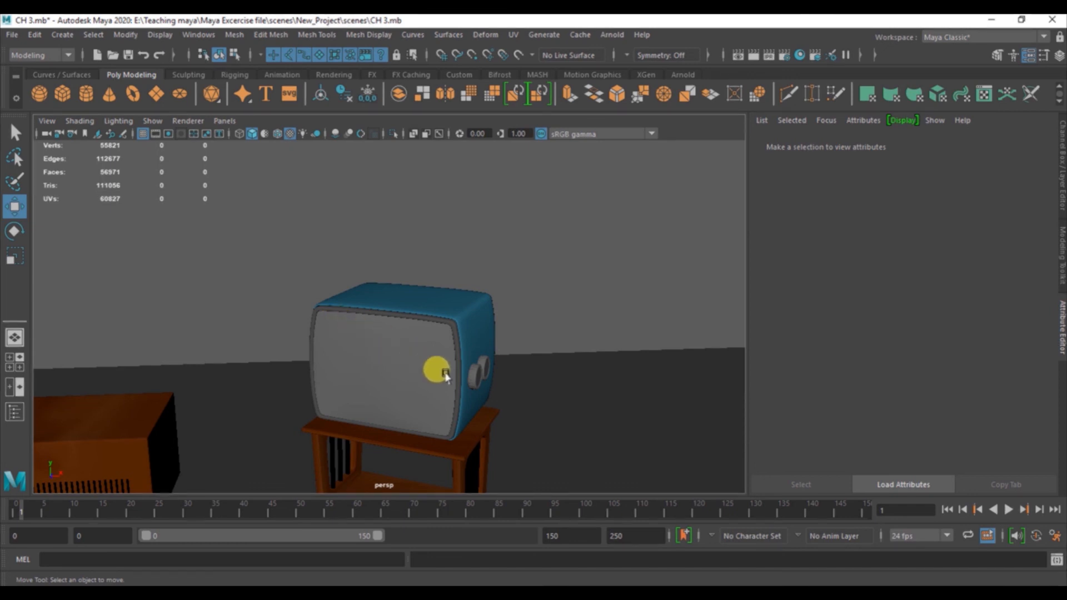
Step: Show the stereo console's material attributes, deselect it, and look over the whole living-room furniture arrangement
alt+middle_drag(433, 328, 544, 322)
alt+right_drag(578, 355, 355, 278)
alt+middle_drag(360, 277, 480, 287)
alt+right_drag(480, 287, 405, 255)
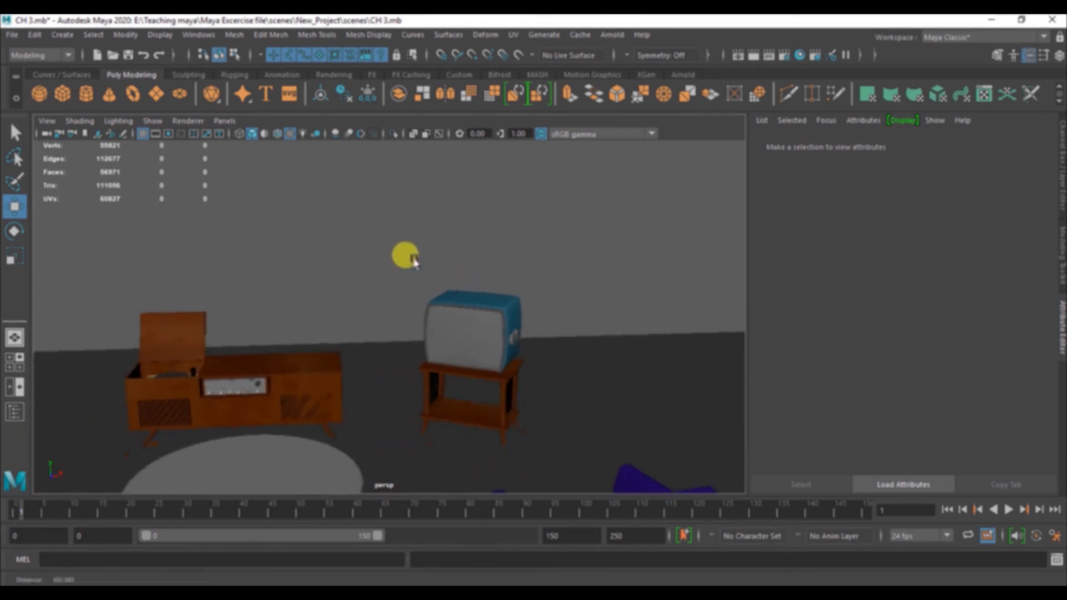
click(325, 364)
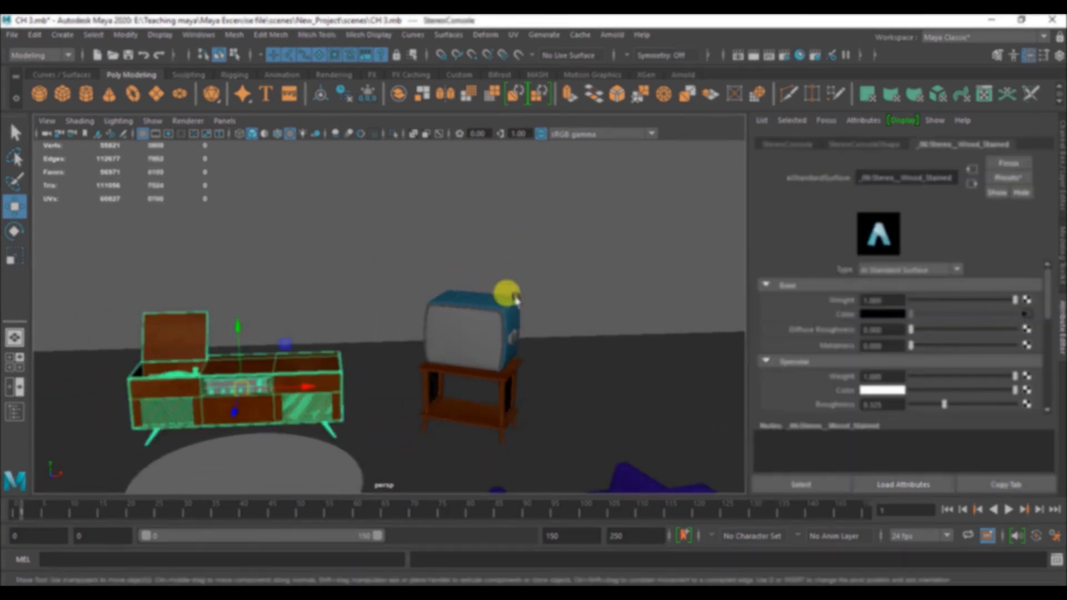
click(571, 303)
alt+drag(571, 303, 539, 389)
alt+drag(452, 364, 246, 332)
alt+drag(343, 309, 388, 311)
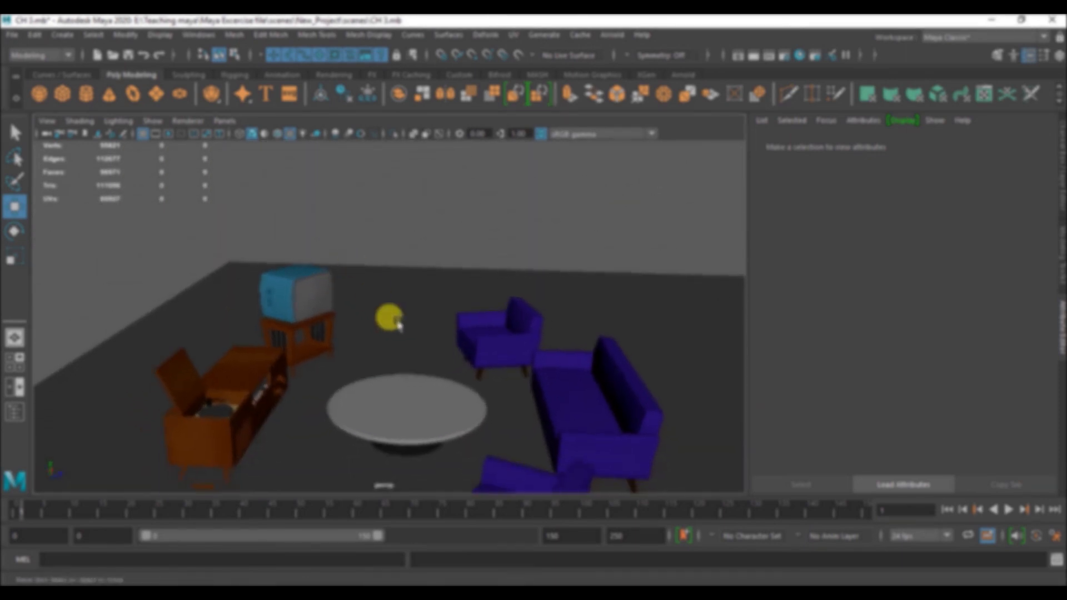